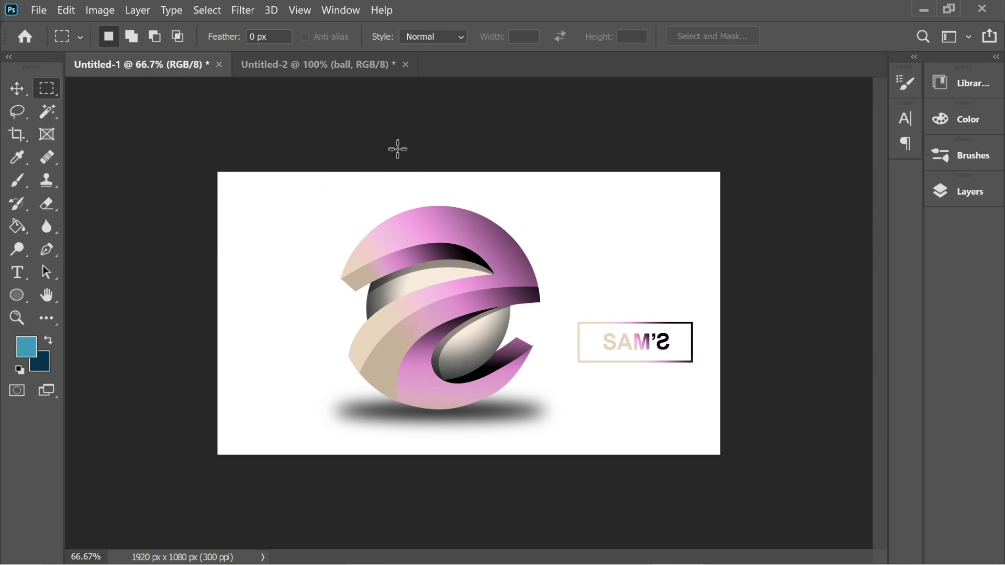
- Bring the Untitled-2 document with the plain grey circle to the front
{"action": "left_click", "coordinate": [348, 66]}
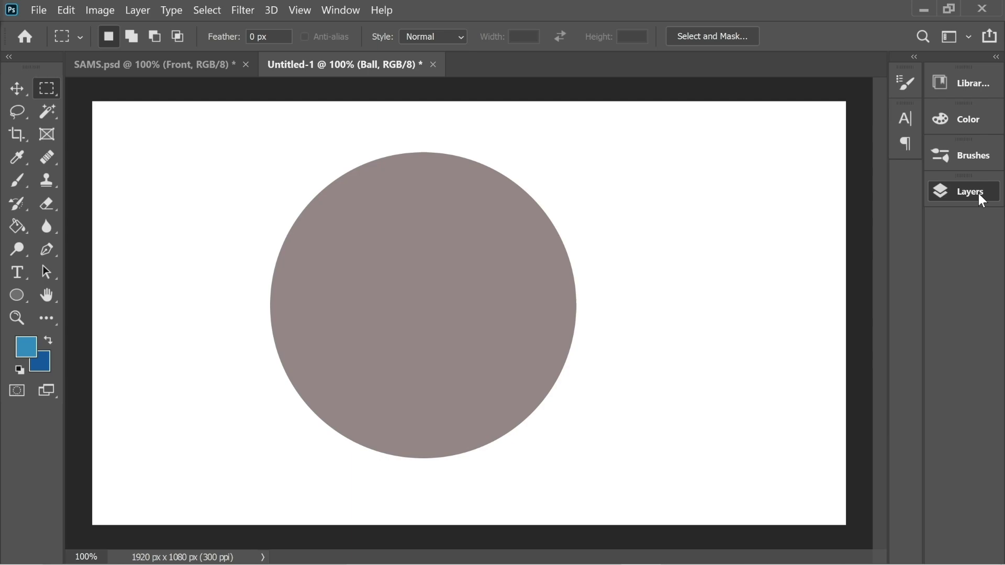
- Rasterize the Ball layer and duplicate it as a new layer named Front
{"action": "left_click", "coordinate": [973, 192]}
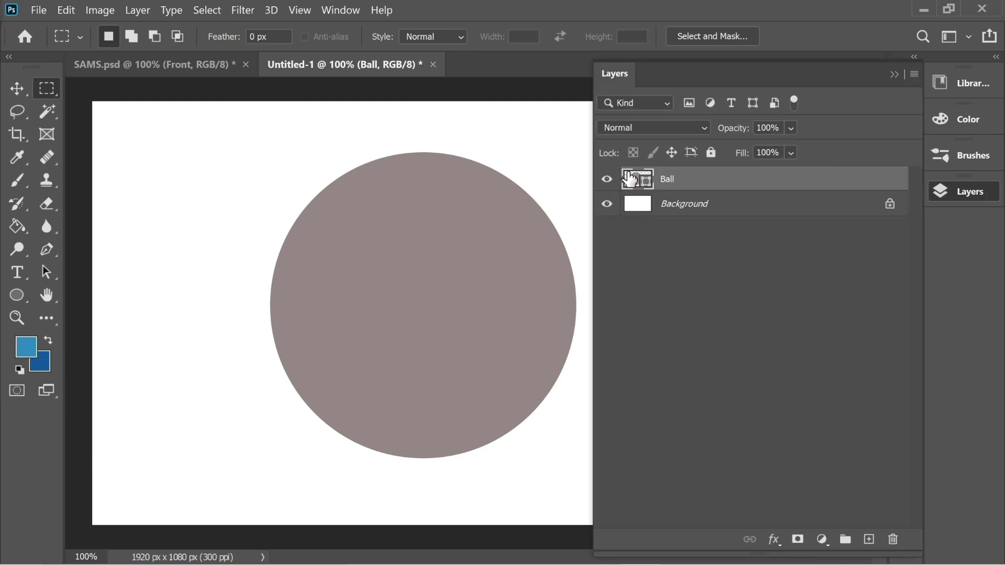
{"action": "right_click", "coordinate": [676, 188]}
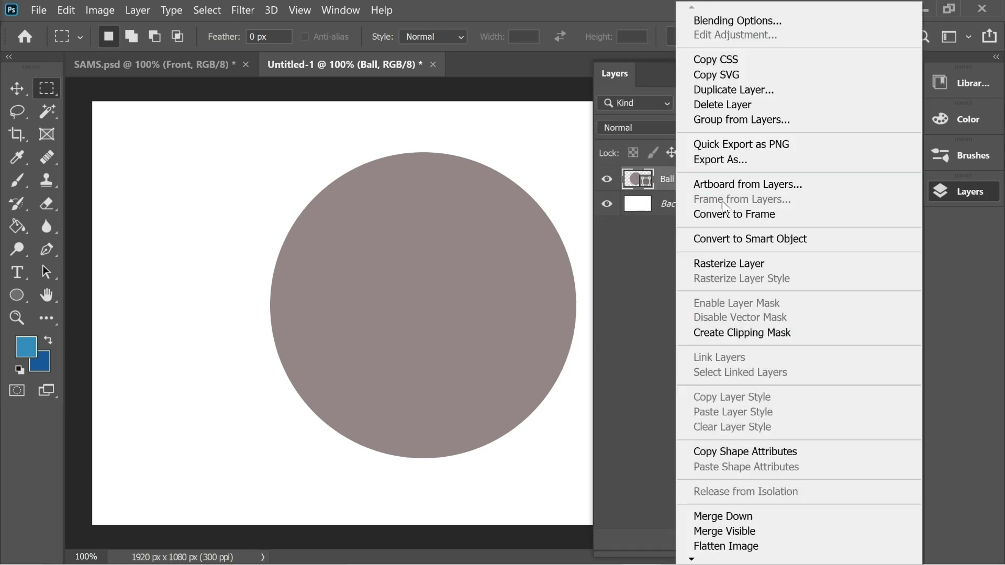
{"action": "left_click", "coordinate": [757, 265]}
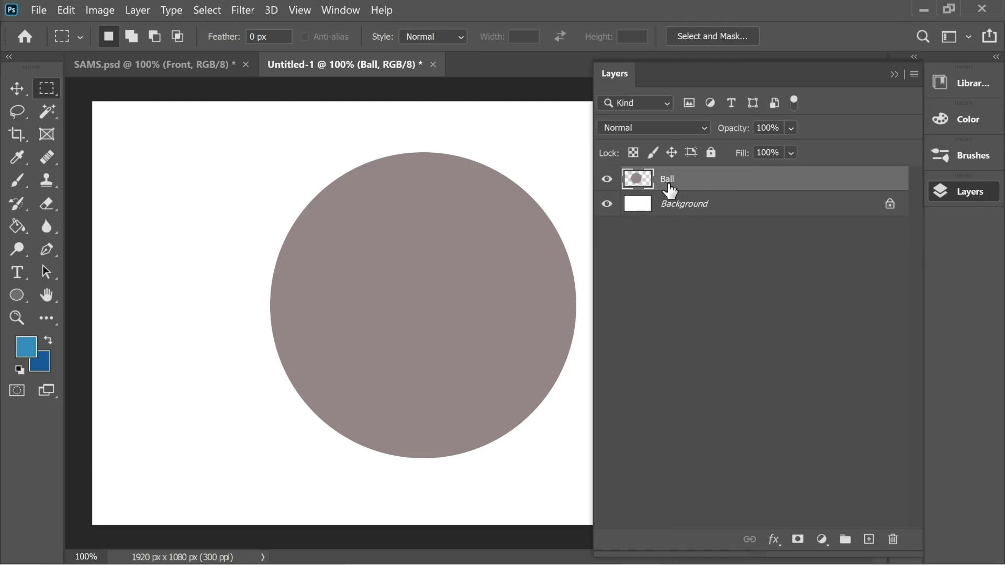
{"action": "key", "text": "ctrl+j"}
{"action": "double_click", "coordinate": [677, 180]}
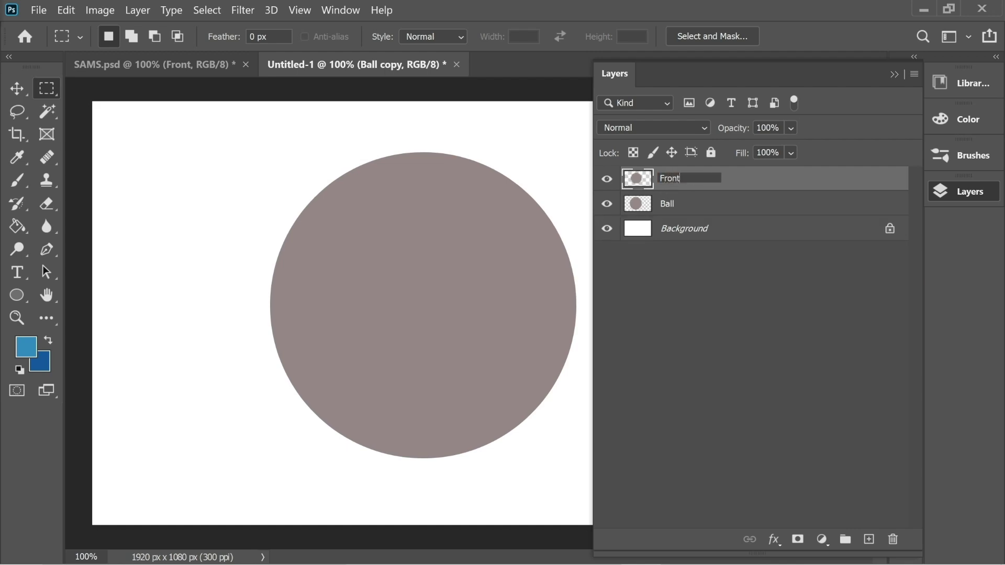
{"action": "left_click", "coordinate": [705, 294]}
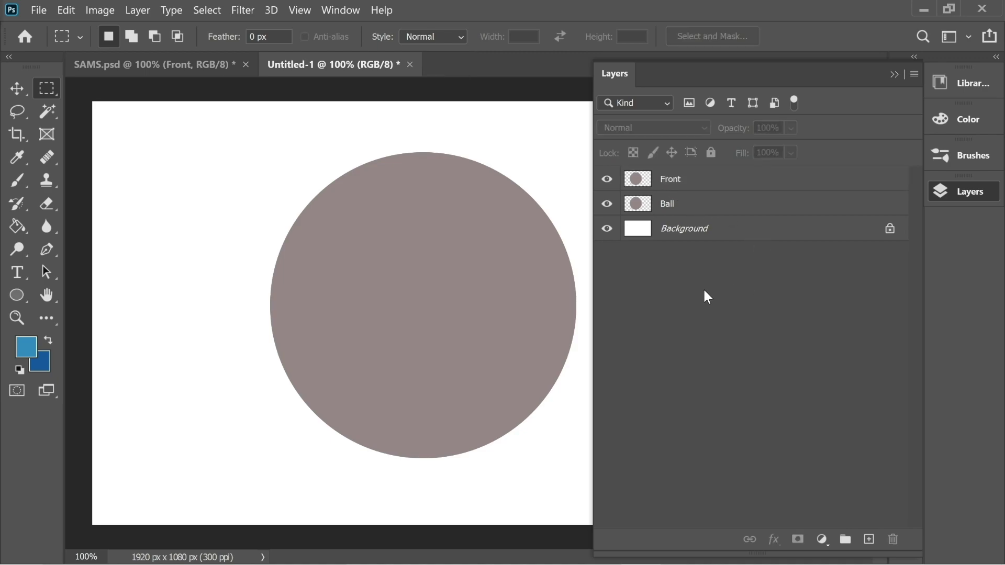
- Select the circle's shape on Front, fill it with blue, then deselect
{"action": "left_click", "coordinate": [635, 181], "text": "ctrl"}
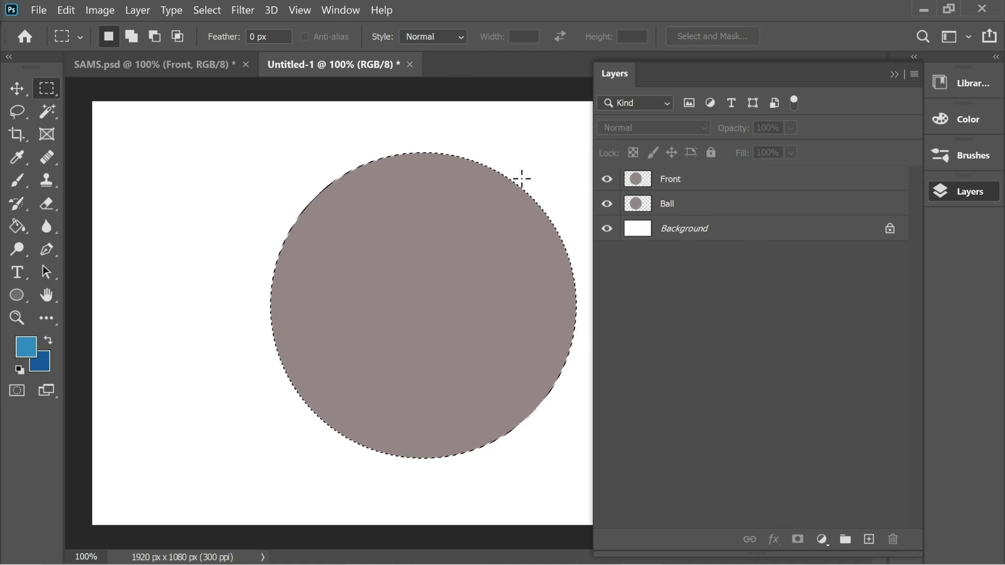
{"action": "left_click", "coordinate": [686, 186]}
{"action": "left_click", "coordinate": [29, 232]}
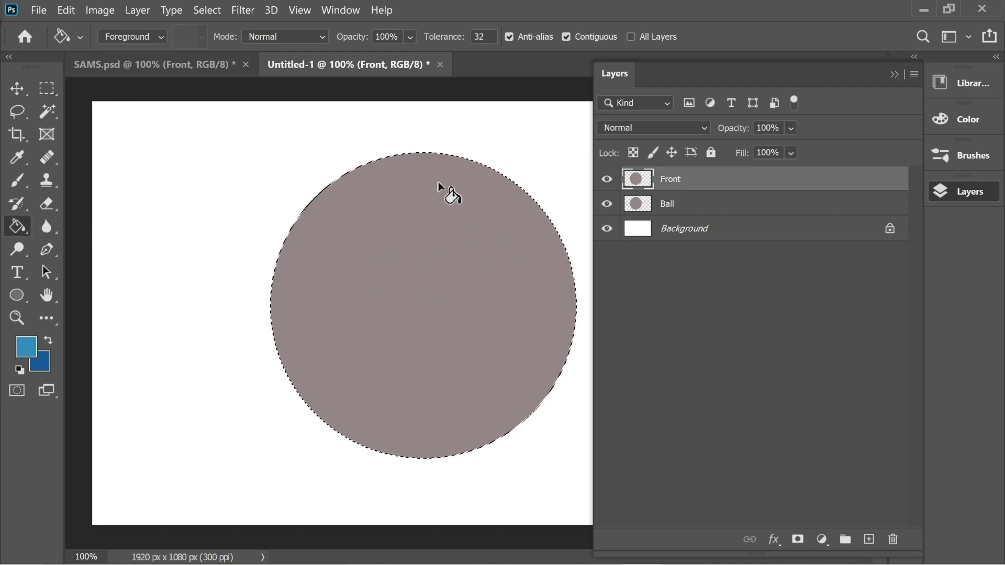
{"action": "left_click", "coordinate": [422, 253]}
{"action": "key", "text": "m"}
{"action": "key", "text": "ctrl+d"}
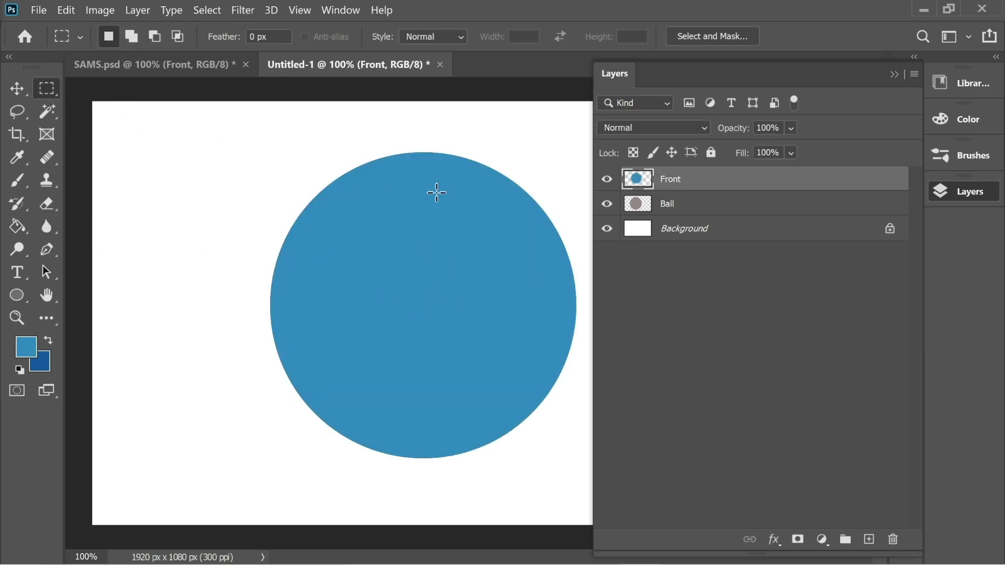
{"action": "left_click", "coordinate": [894, 74]}
- Draw a closed curved pen path sweeping across the left side of the blue circle
{"action": "key", "text": "x"}
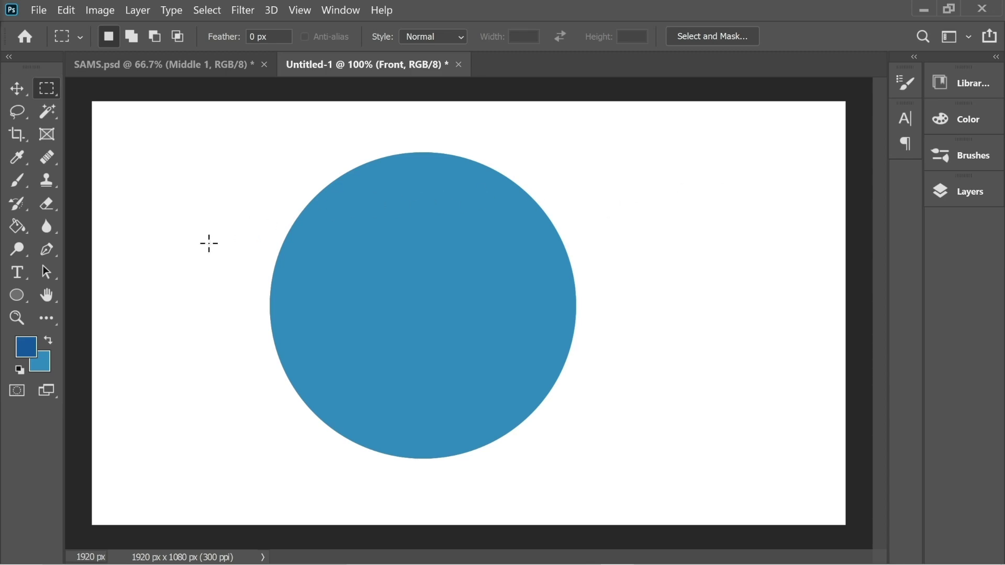
{"action": "left_click", "coordinate": [47, 249]}
{"action": "key", "text": "ctrl+minus"}
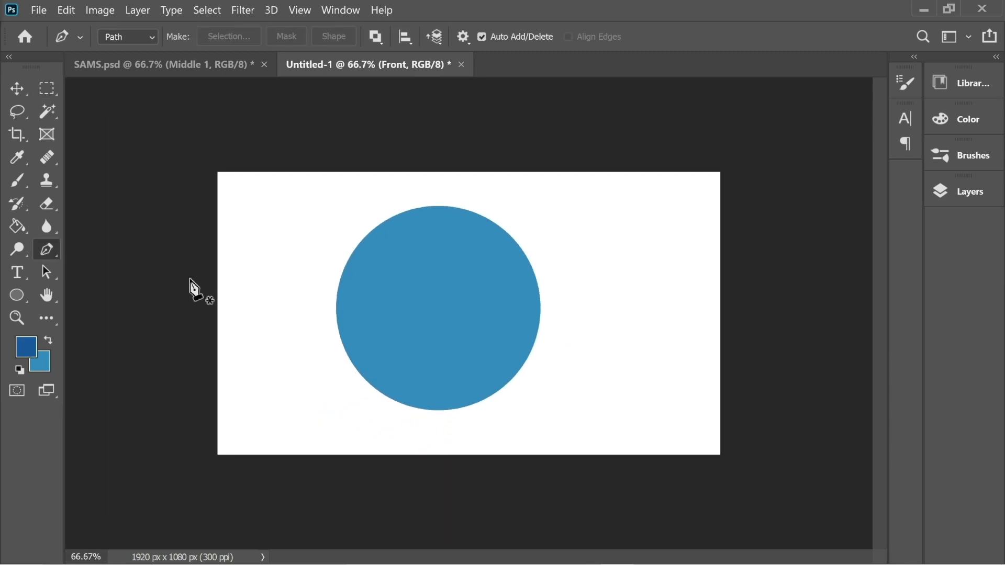
{"action": "left_click", "coordinate": [292, 314]}
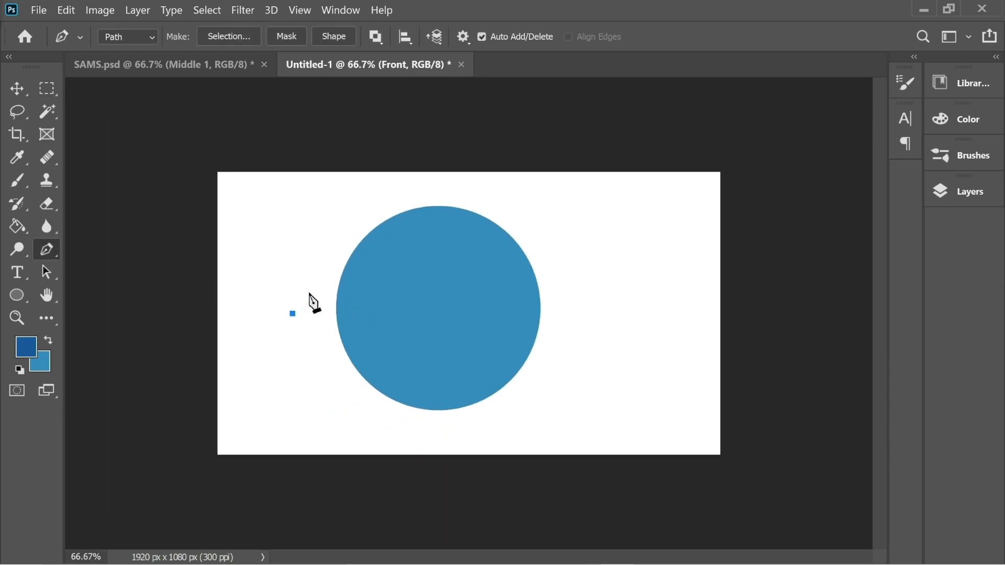
{"action": "left_click_drag", "start_coordinate": [568, 356], "coordinate": [590, 392]}
{"action": "key", "text": "ctrl+z"}
{"action": "left_click_drag", "start_coordinate": [494, 274], "coordinate": [522, 325]}
{"action": "left_click_drag", "start_coordinate": [546, 369], "coordinate": [546, 363]}
{"action": "left_click", "coordinate": [495, 275]}
{"action": "left_click_drag", "start_coordinate": [352, 396], "coordinate": [388, 507]}
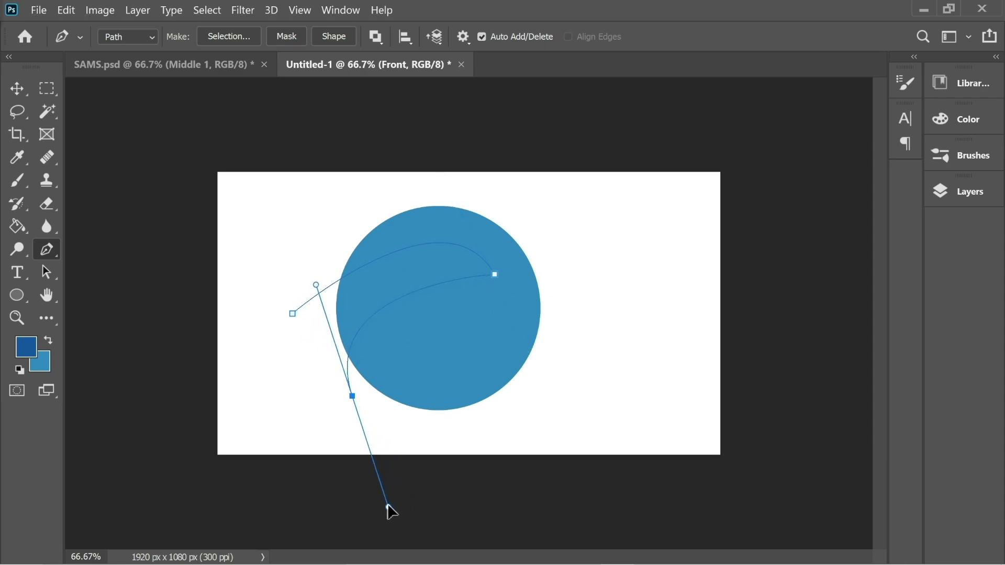
{"action": "left_click", "coordinate": [307, 346]}
{"action": "left_click", "coordinate": [295, 325]}
{"action": "left_click", "coordinate": [292, 313]}
- Convert the first path to a selection and delete that blue swathe from Front
{"action": "right_click", "coordinate": [389, 272]}
{"action": "left_click", "coordinate": [492, 247]}
{"action": "left_click", "coordinate": [642, 152]}
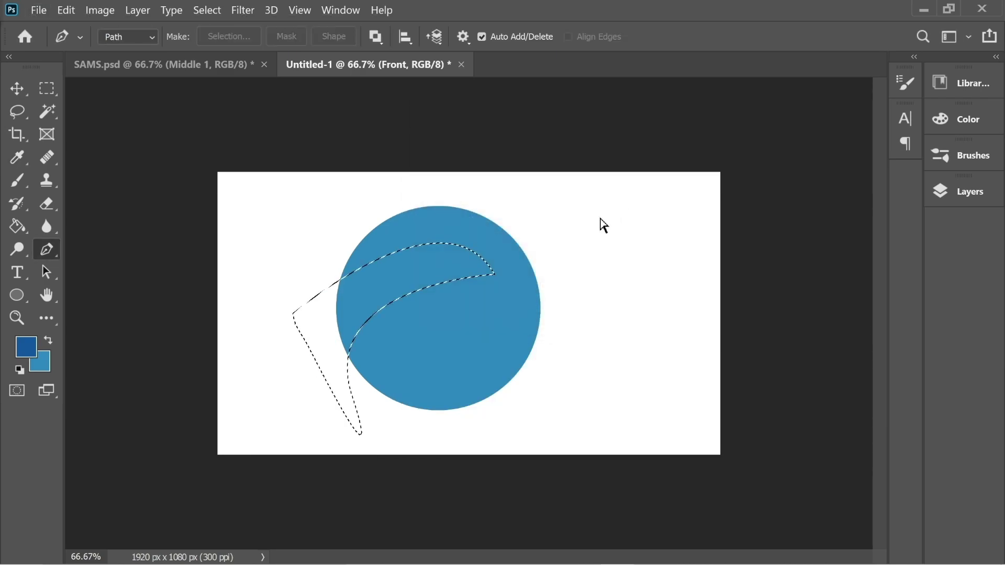
{"action": "key", "text": "Delete"}
{"action": "key", "text": "ctrl+d"}
- Draw a second curved path from the circle's right side and delete that blue swathe too
{"action": "left_click", "coordinate": [965, 192]}
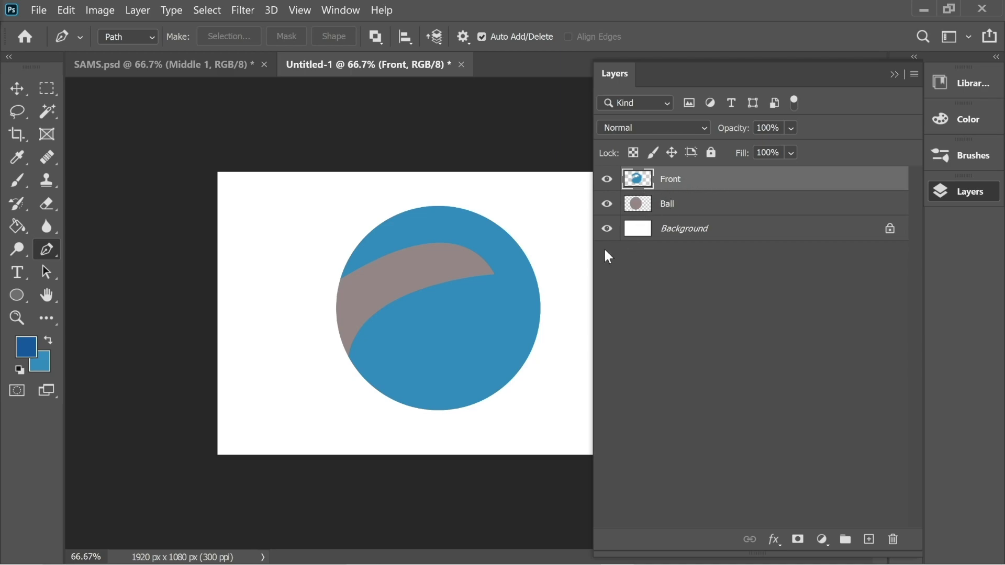
{"action": "left_click", "coordinate": [575, 302]}
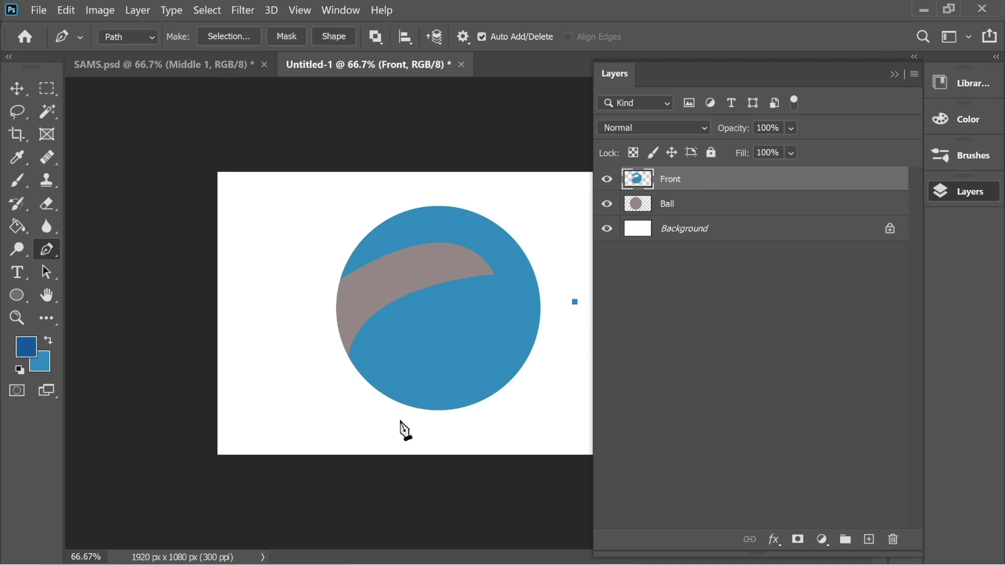
{"action": "left_click_drag", "start_coordinate": [404, 424], "coordinate": [453, 559]}
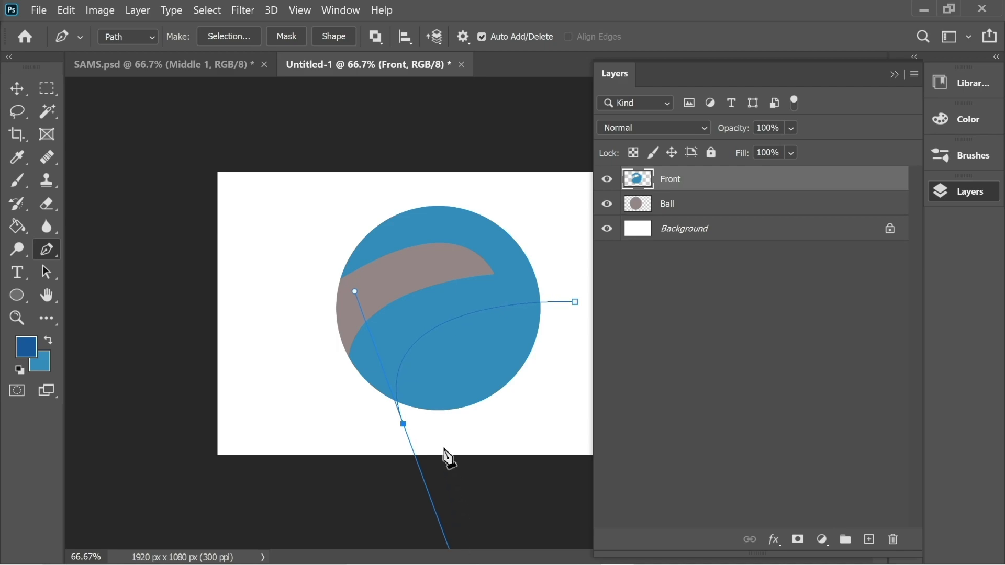
{"action": "left_click", "coordinate": [567, 385]}
{"action": "left_click", "coordinate": [581, 328]}
{"action": "left_click", "coordinate": [574, 302]}
{"action": "right_click", "coordinate": [482, 360]}
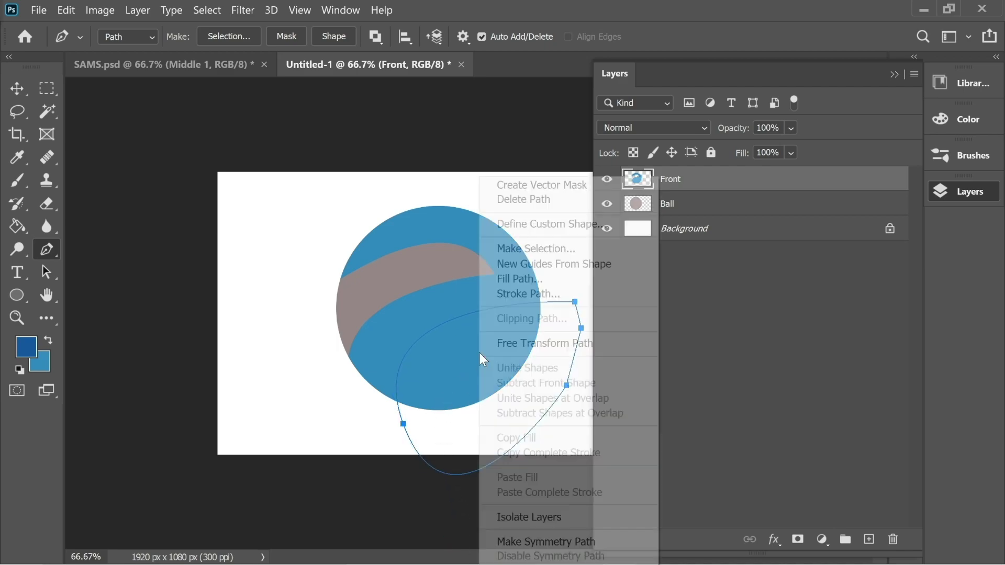
{"action": "left_click", "coordinate": [536, 248]}
{"action": "left_click", "coordinate": [639, 152]}
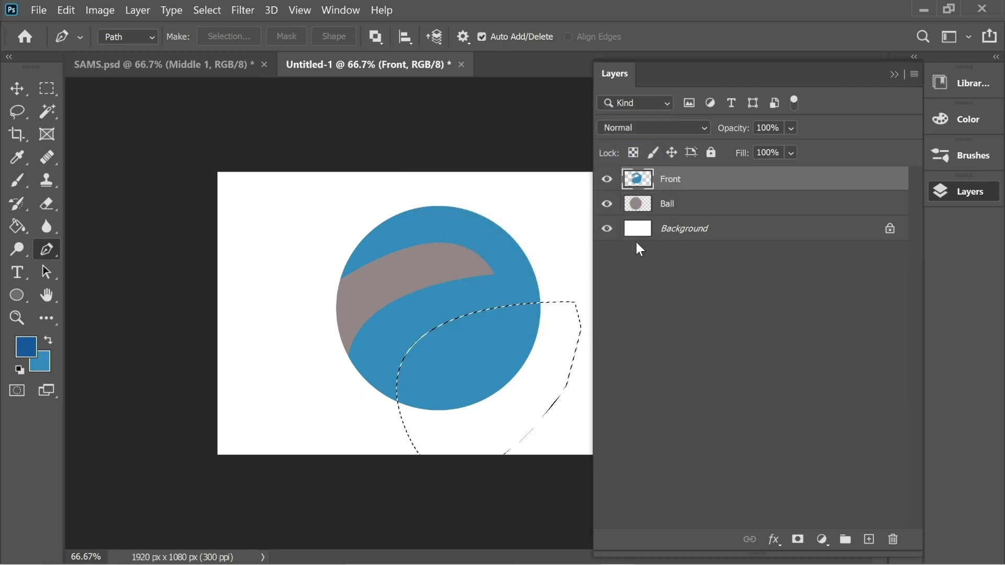
{"action": "key", "text": "Delete"}
{"action": "key", "text": "ctrl+d"}
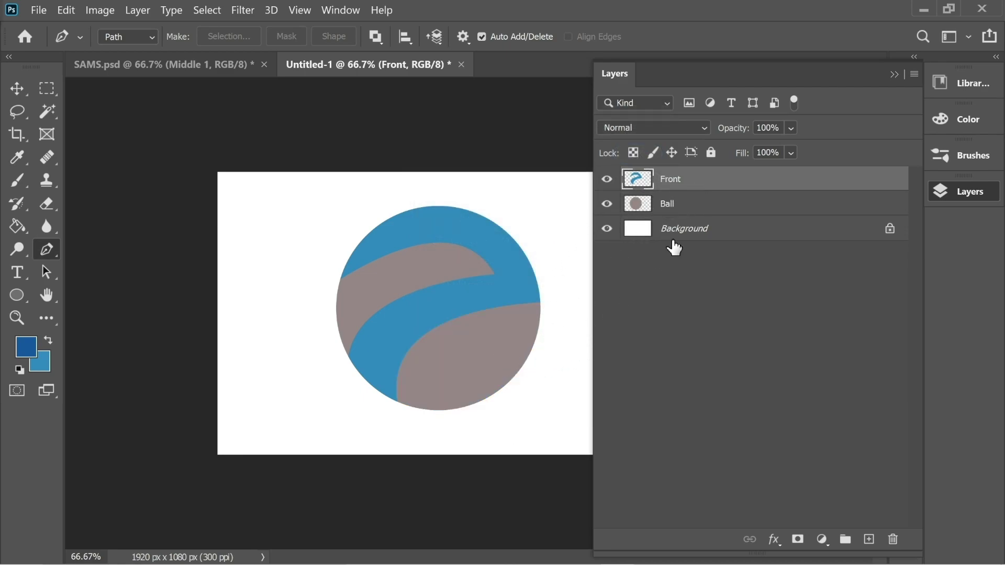
- Add a new layer named Middle and zoom the canvas to 100%
{"action": "left_click", "coordinate": [868, 539]}
{"action": "double_click", "coordinate": [680, 183]}
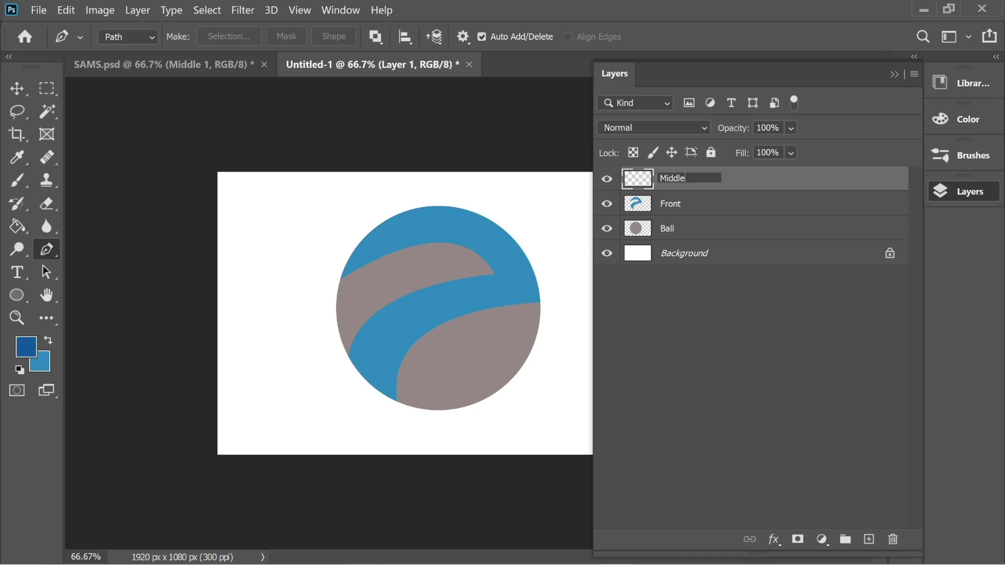
{"action": "key", "text": "Return"}
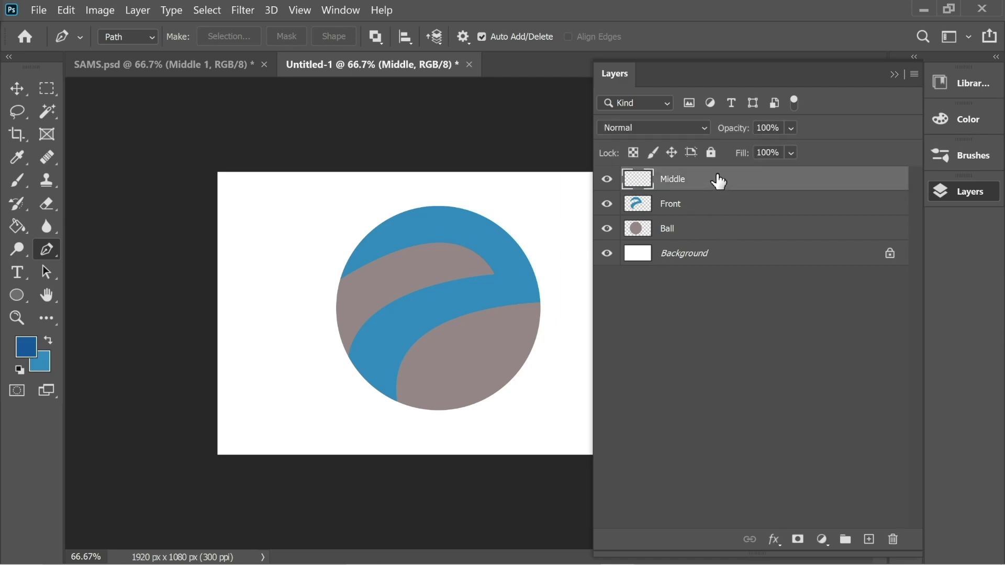
{"action": "left_click", "coordinate": [896, 76]}
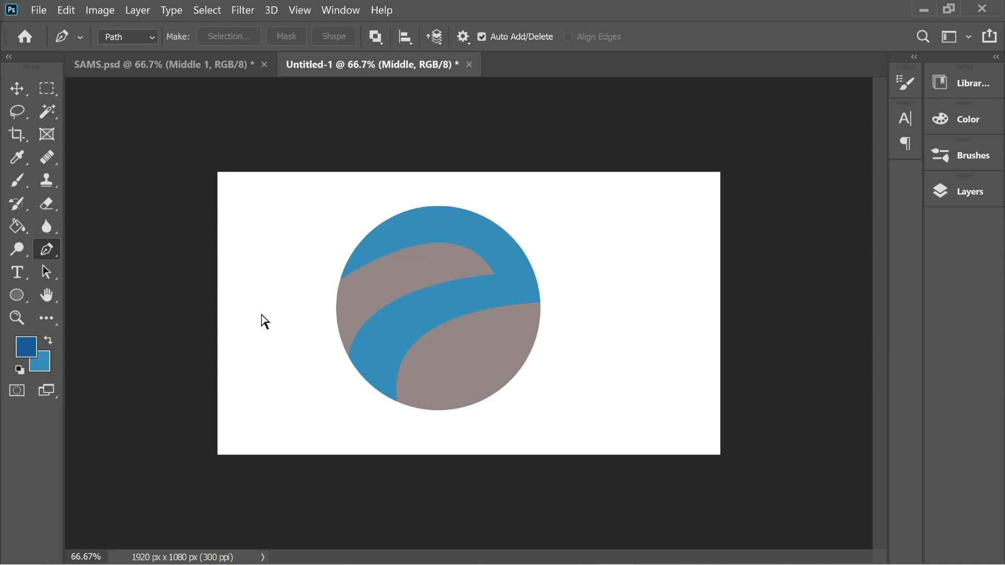
{"action": "key", "text": "ctrl+1"}
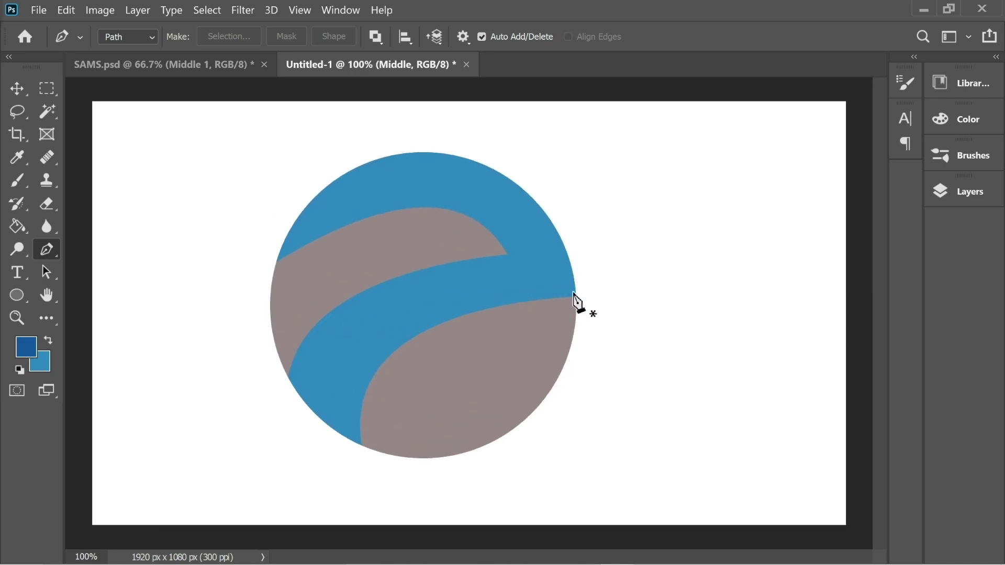
- Trace a closed pen path around the lower inner band of the ball
{"action": "left_click", "coordinate": [576, 295]}
{"action": "mouse_move", "coordinate": [458, 329]}
{"action": "left_mouse_down"}
{"action": "mouse_move", "coordinate": [388, 367]}
{"action": "mouse_move", "coordinate": [399, 366]}
{"action": "left_mouse_up"}
{"action": "left_click", "coordinate": [417, 400]}
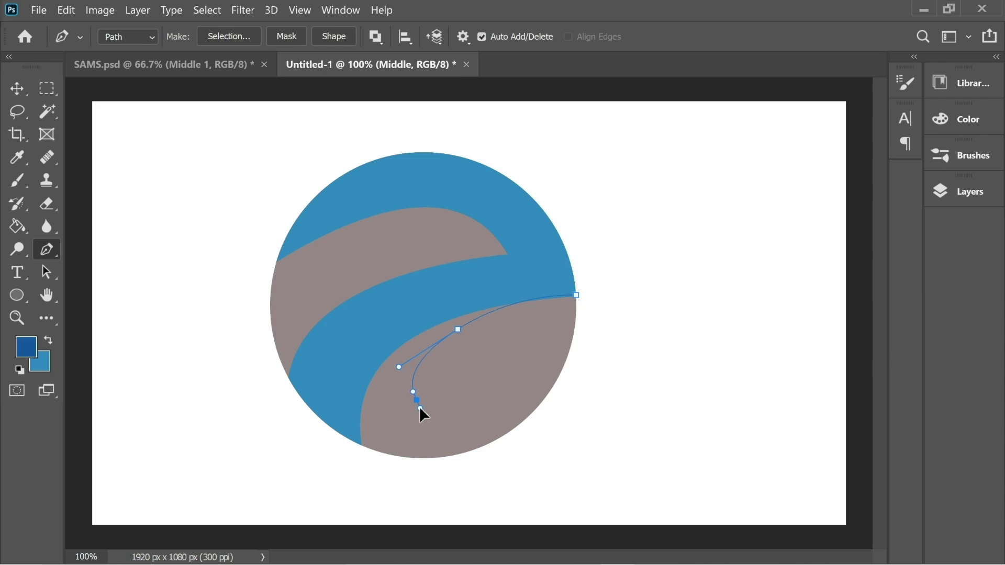
{"action": "left_click_drag", "start_coordinate": [488, 401], "coordinate": [546, 375]}
{"action": "left_click", "coordinate": [570, 349]}
{"action": "left_click", "coordinate": [569, 351], "text": "alt"}
{"action": "left_click_drag", "start_coordinate": [461, 454], "coordinate": [455, 459]}
{"action": "left_click", "coordinate": [390, 453]}
{"action": "left_click_drag", "start_coordinate": [356, 444], "coordinate": [352, 443]}
{"action": "left_click", "coordinate": [331, 424]}
{"action": "left_click", "coordinate": [363, 368]}
{"action": "left_click_drag", "start_coordinate": [406, 320], "coordinate": [414, 314]}
{"action": "left_click_drag", "start_coordinate": [484, 296], "coordinate": [489, 293]}
{"action": "left_click", "coordinate": [576, 295]}
- Turn the path into a selection and fill it with dark navy blue
{"action": "right_click", "coordinate": [422, 325]}
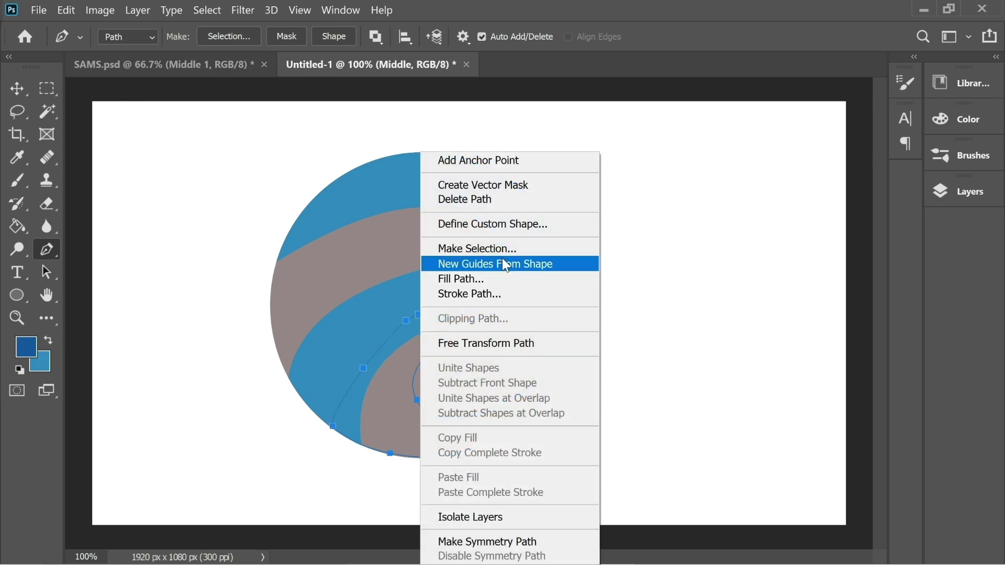
{"action": "left_click", "coordinate": [518, 248]}
{"action": "left_click", "coordinate": [639, 153]}
{"action": "left_click", "coordinate": [966, 204]}
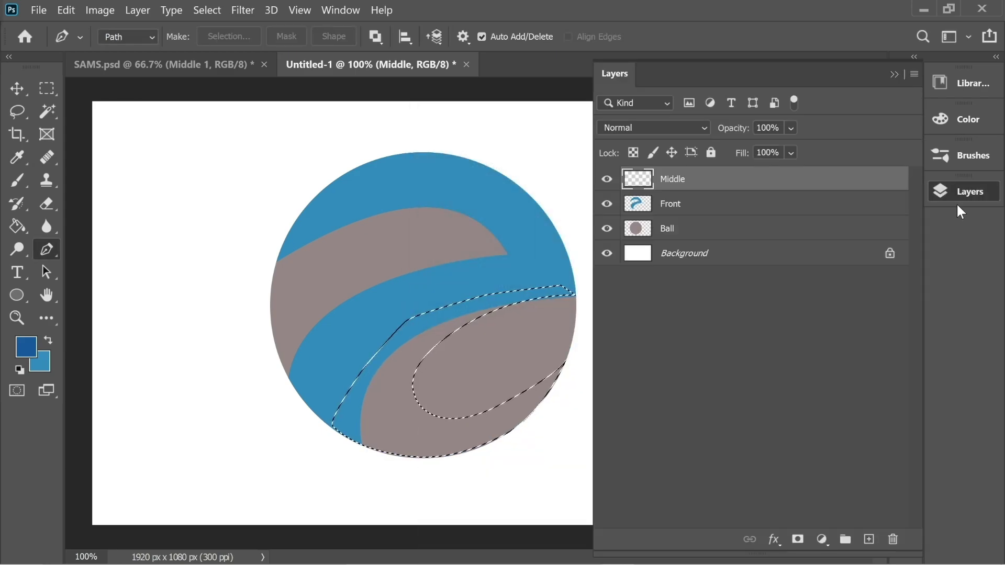
{"action": "left_click", "coordinate": [26, 347]}
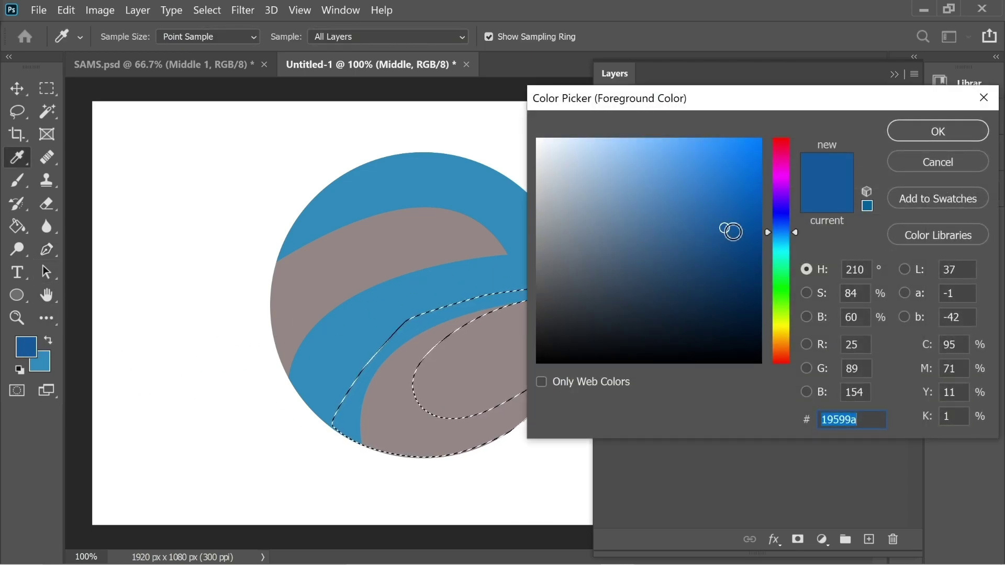
{"action": "left_click_drag", "start_coordinate": [730, 231], "coordinate": [729, 269]}
{"action": "key", "text": "Return"}
{"action": "left_click", "coordinate": [16, 227]}
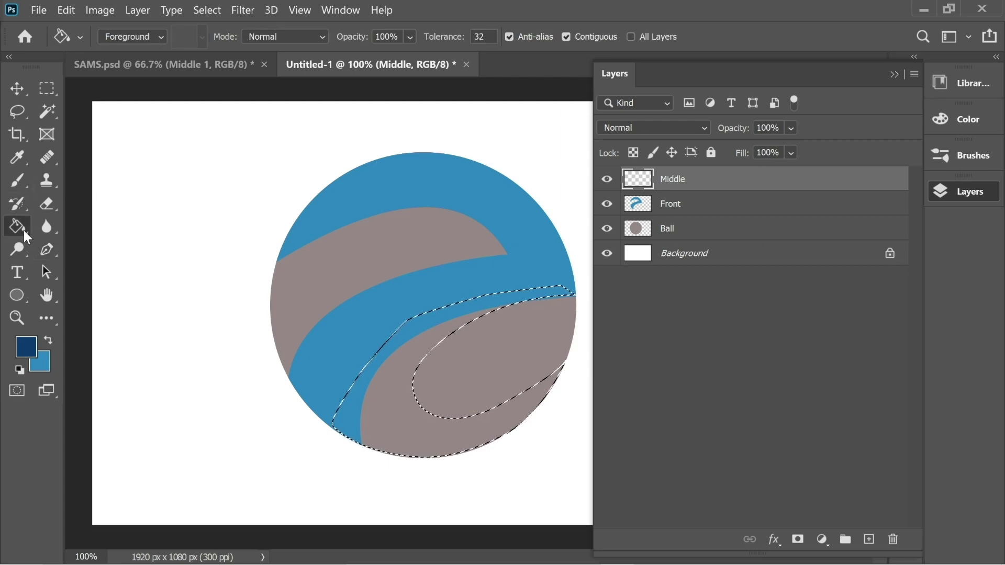
{"action": "left_click", "coordinate": [408, 369]}
- Move the Middle layer beneath Front and clear the selection
{"action": "key", "text": "m"}
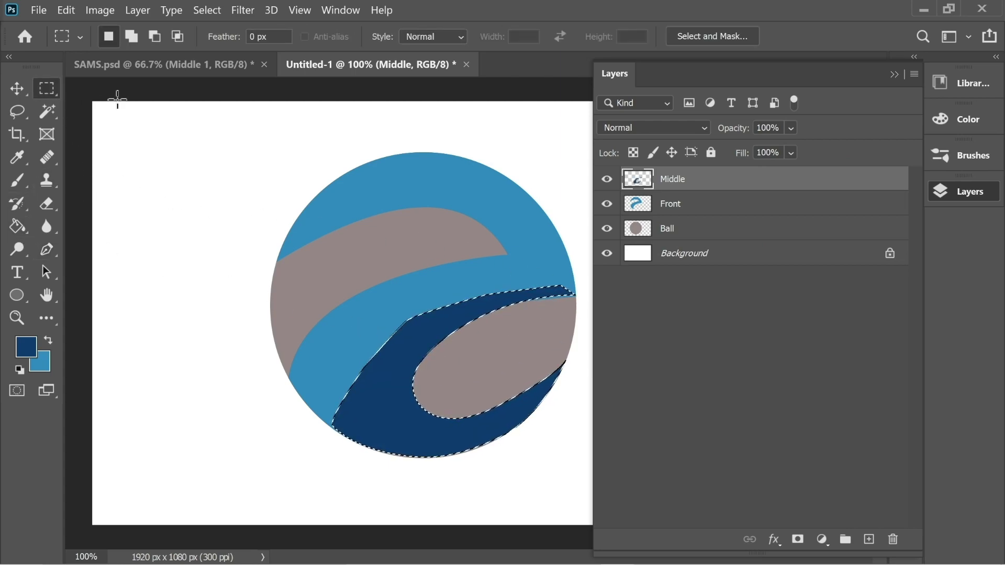
{"action": "left_click_drag", "start_coordinate": [686, 181], "coordinate": [688, 217]}
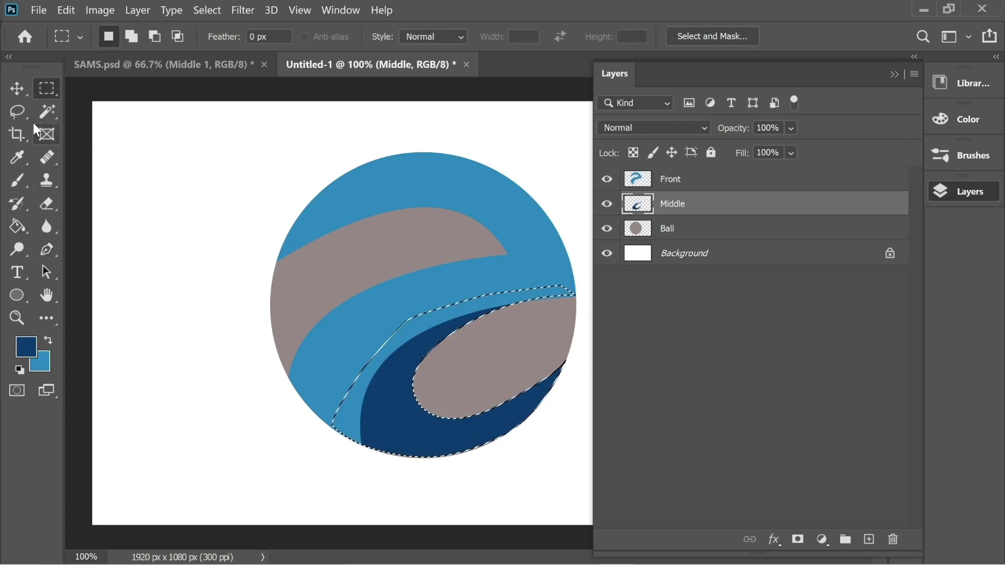
{"action": "key", "text": "v"}
{"action": "left_click", "coordinate": [113, 137]}
{"action": "left_click", "coordinate": [52, 88]}
{"action": "left_click", "coordinate": [239, 154]}
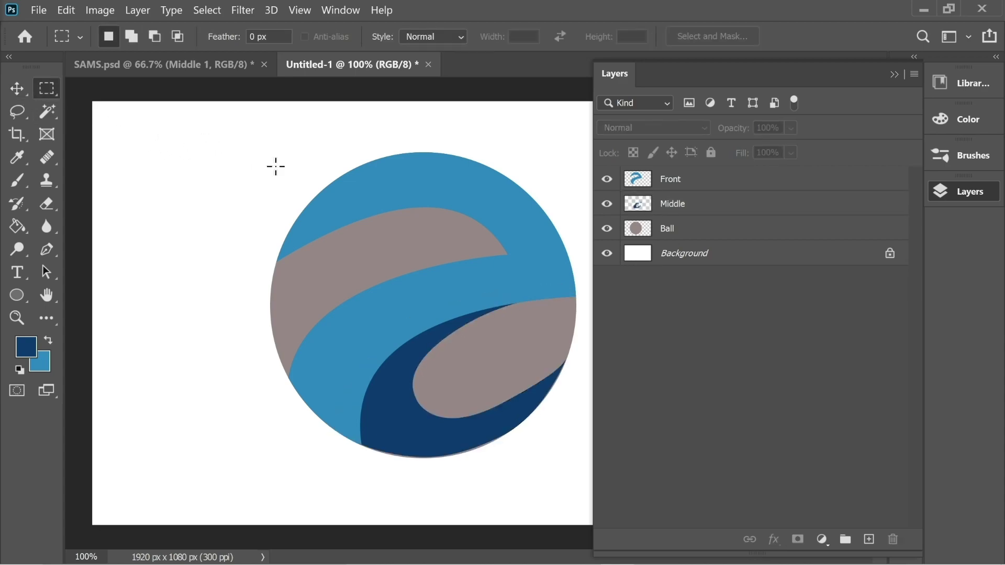
- Create a new layer named Middle 2 above the Middle layer
{"action": "left_click", "coordinate": [688, 207]}
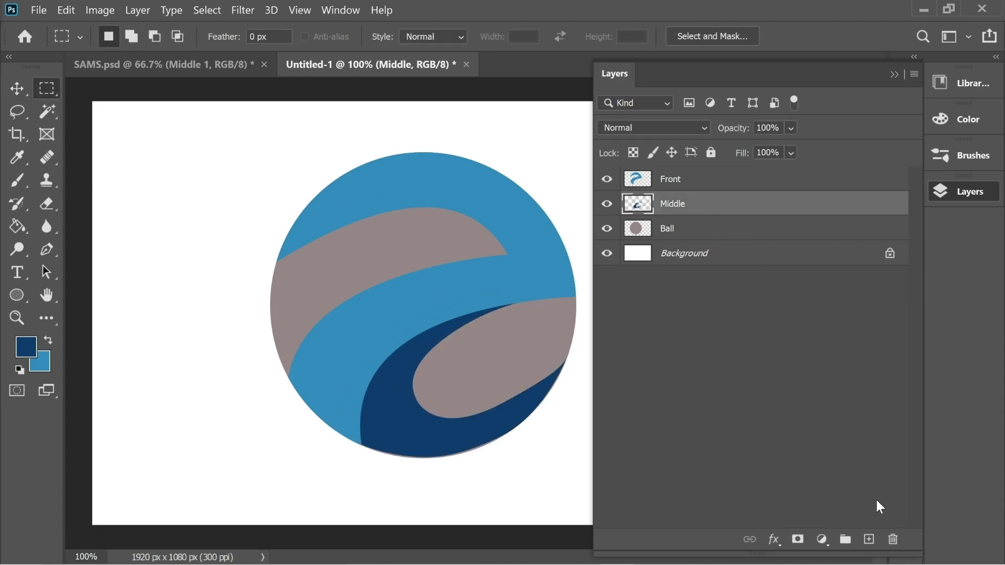
{"action": "left_click", "coordinate": [868, 539]}
{"action": "double_click", "coordinate": [669, 206]}
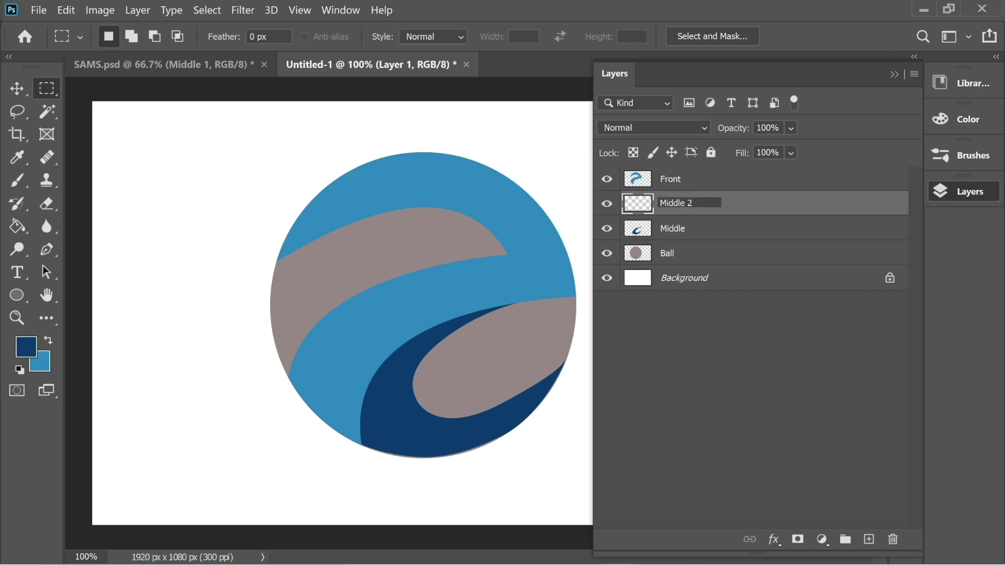
{"action": "key", "text": "Return"}
{"action": "left_click", "coordinate": [894, 75]}
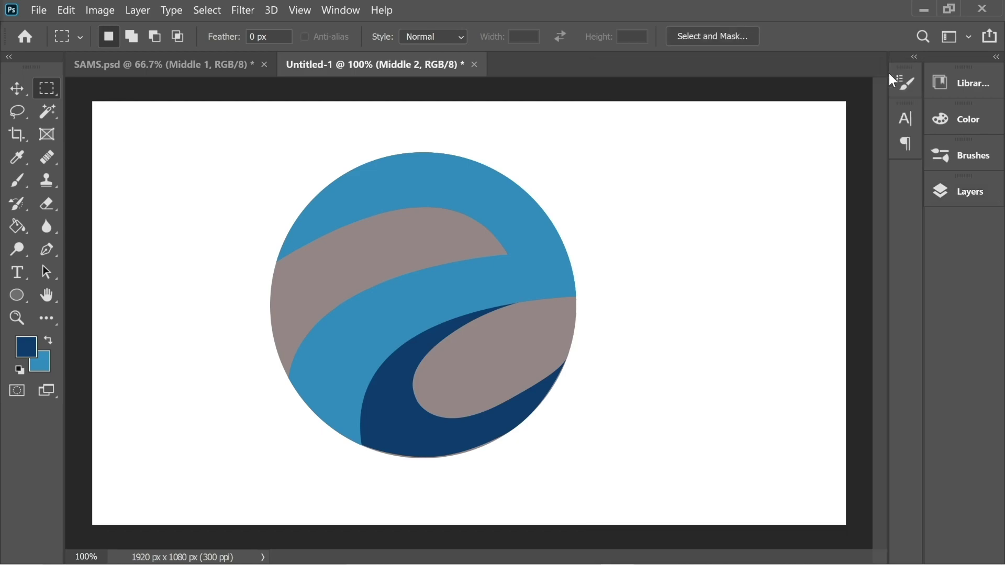
- Trace a pen outline along the top edge of the upper grey ribbon
{"action": "left_click", "coordinate": [47, 249]}
{"action": "left_click", "coordinate": [516, 253]}
{"action": "left_click", "coordinate": [481, 215]}
{"action": "left_click", "coordinate": [446, 198]}
{"action": "left_click", "coordinate": [394, 198]}
{"action": "left_click", "coordinate": [351, 214]}
{"action": "left_click", "coordinate": [310, 230]}
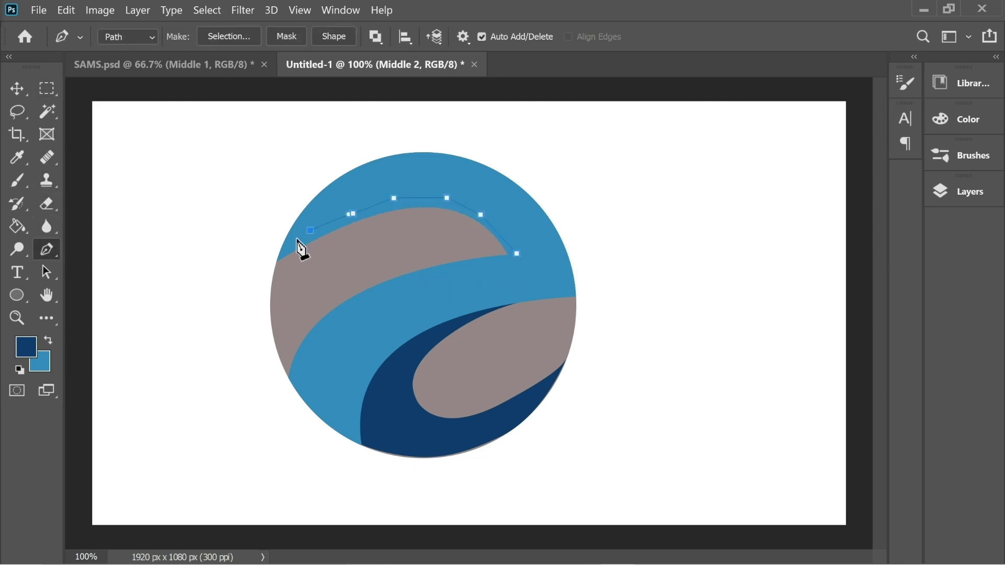
{"action": "left_click", "coordinate": [299, 280]}
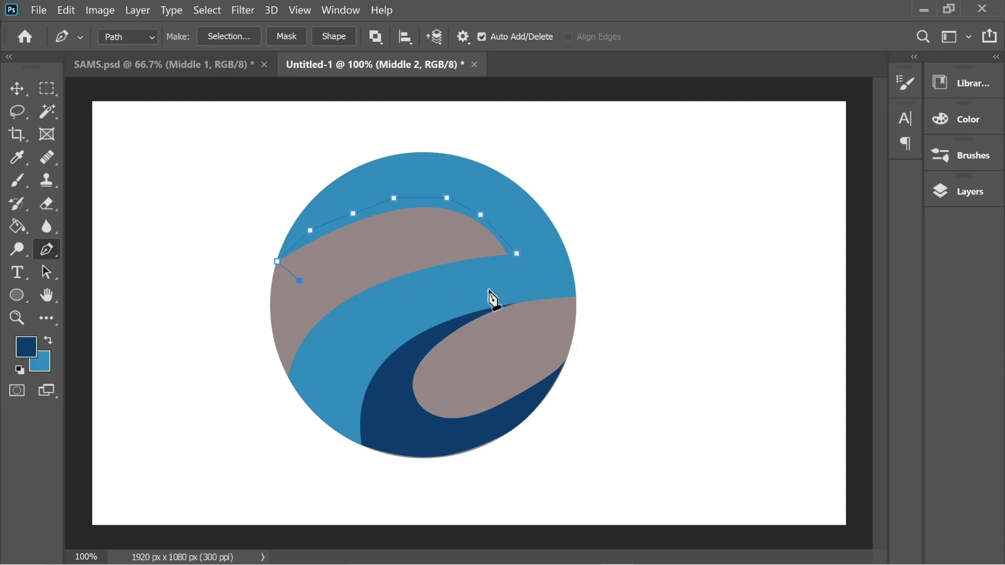
{"action": "left_click_drag", "start_coordinate": [528, 278], "coordinate": [593, 380]}
{"action": "left_click_drag", "start_coordinate": [528, 278], "coordinate": [539, 249]}
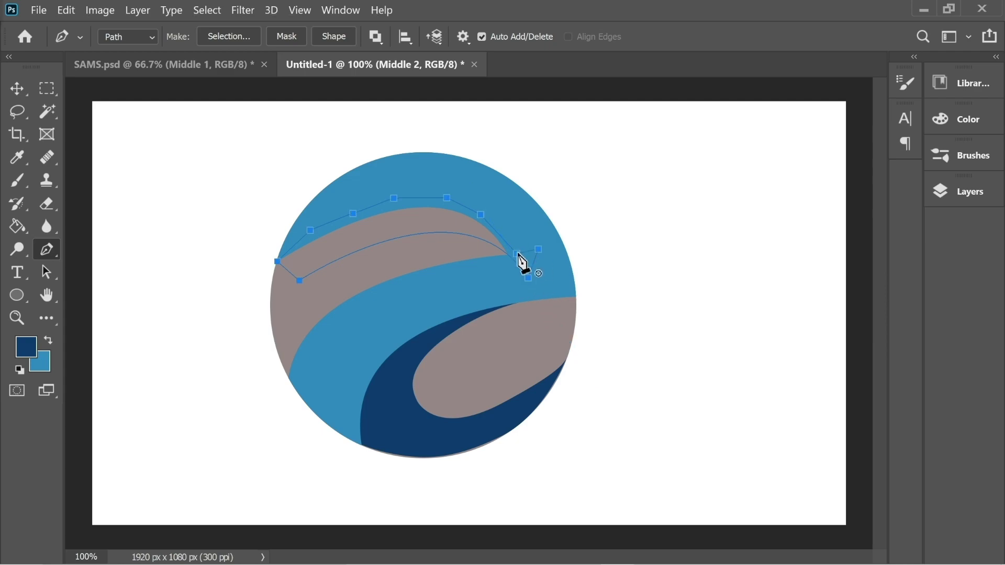
- Convert the outline to a selection, fill it dark navy, and deselect
{"action": "right_click", "coordinate": [419, 226]}
{"action": "left_click", "coordinate": [471, 247]}
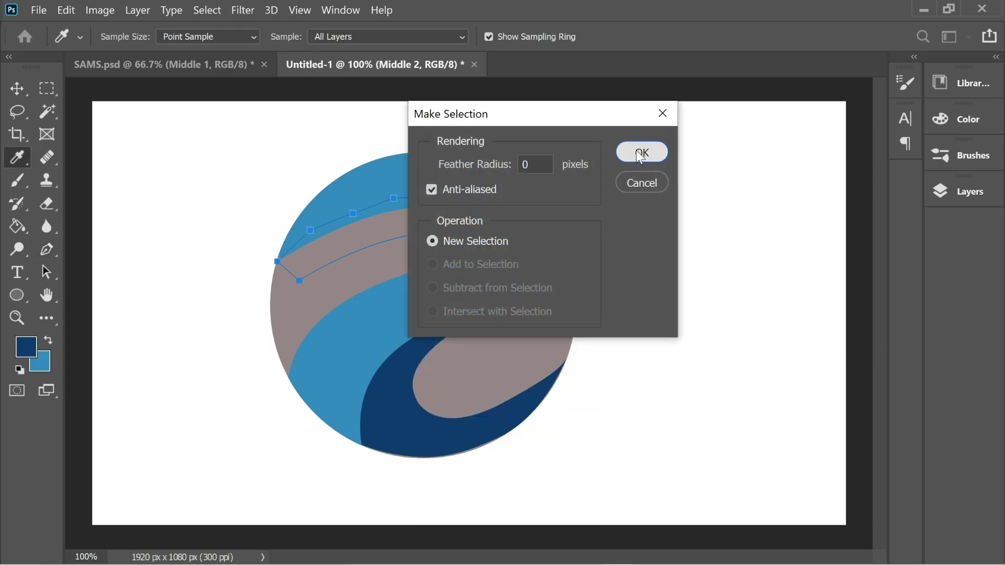
{"action": "left_click", "coordinate": [640, 152]}
{"action": "left_click", "coordinate": [18, 227]}
{"action": "left_click", "coordinate": [368, 241]}
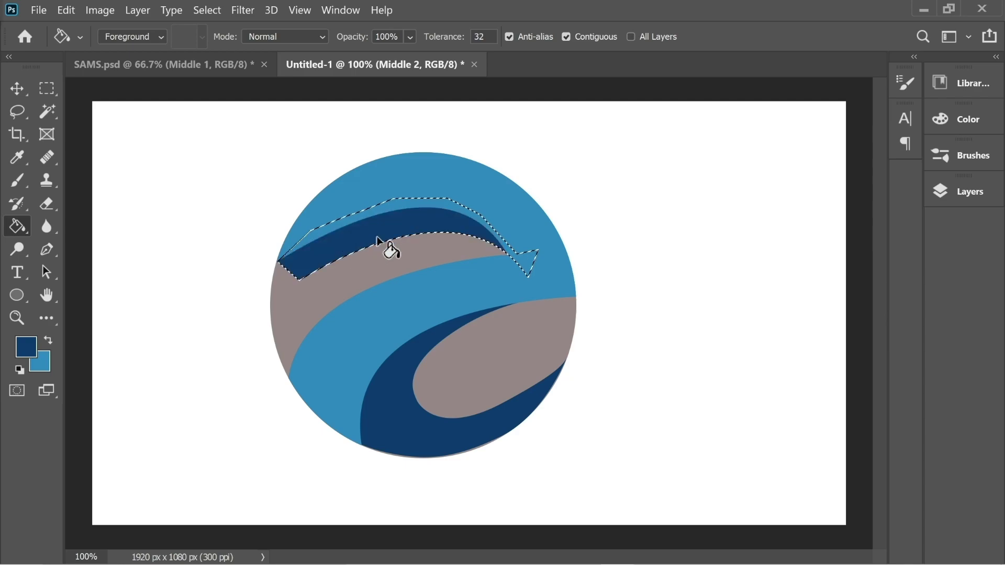
{"action": "left_click", "coordinate": [964, 198]}
{"action": "left_click", "coordinate": [49, 90]}
{"action": "left_click", "coordinate": [94, 115]}
- Create a Back layer and place it between Middle and Ball
{"action": "left_click", "coordinate": [868, 539]}
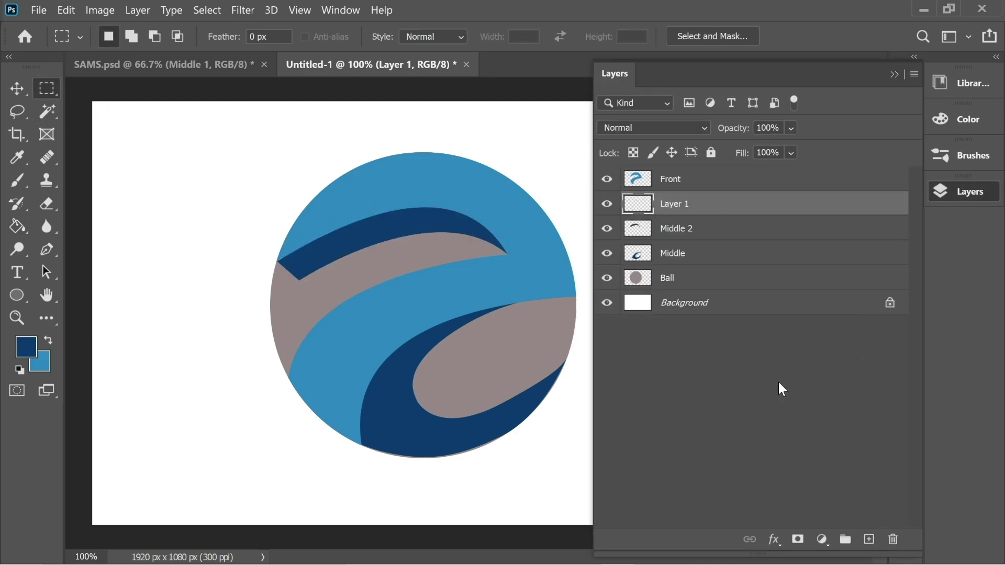
{"action": "double_click", "coordinate": [675, 204]}
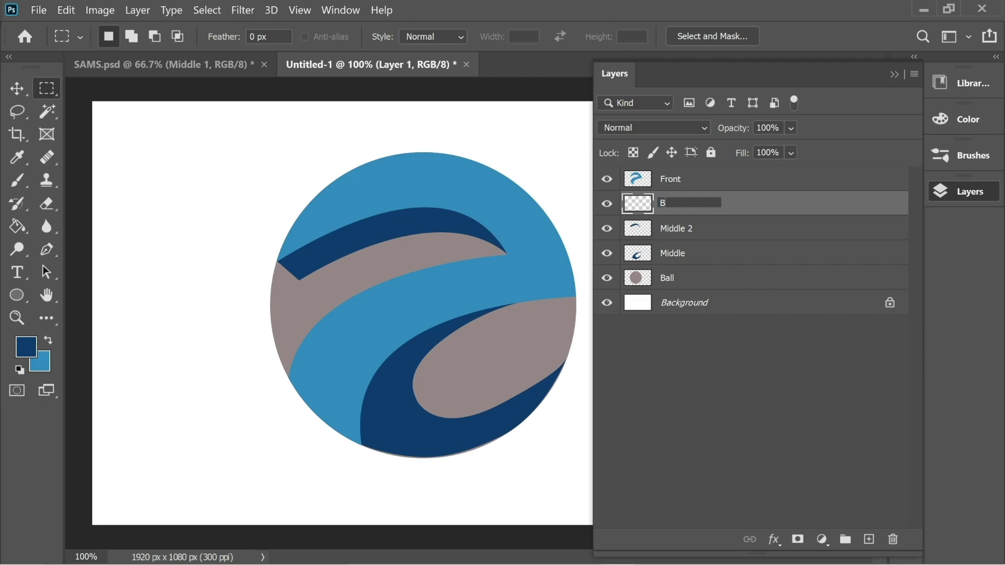
{"action": "key", "text": "Return"}
{"action": "left_click_drag", "start_coordinate": [694, 206], "coordinate": [688, 262]}
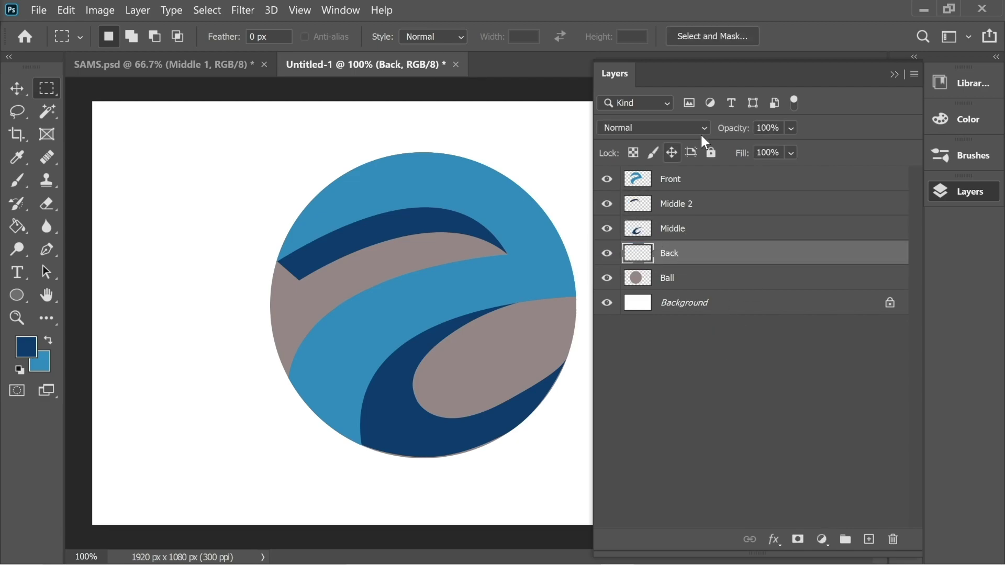
- Trace a closed pen outline beneath the lower grey ribbon
{"action": "left_click", "coordinate": [41, 250]}
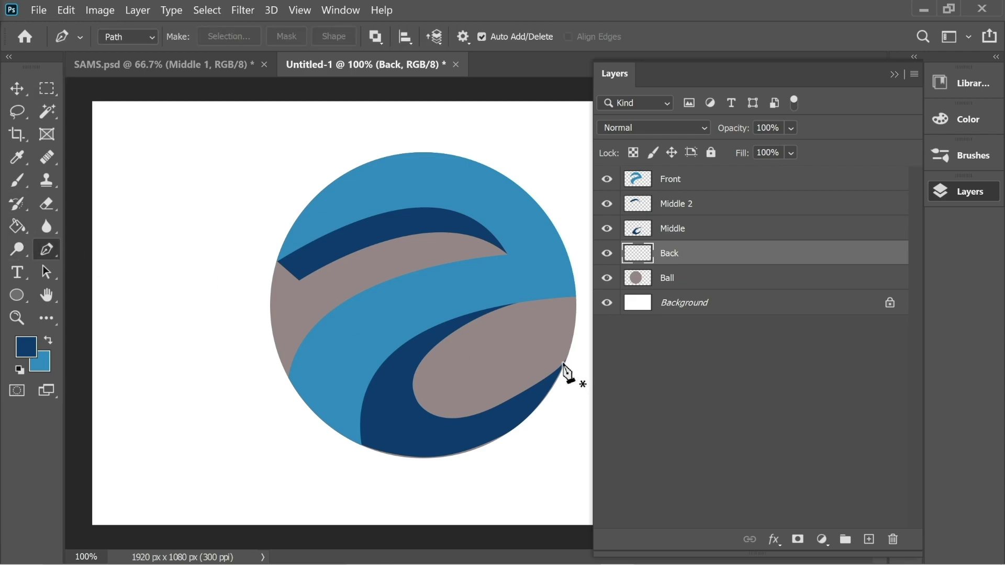
{"action": "left_click", "coordinate": [565, 363]}
{"action": "left_click", "coordinate": [540, 349]}
{"action": "left_click_drag", "start_coordinate": [394, 398], "coordinate": [335, 378]}
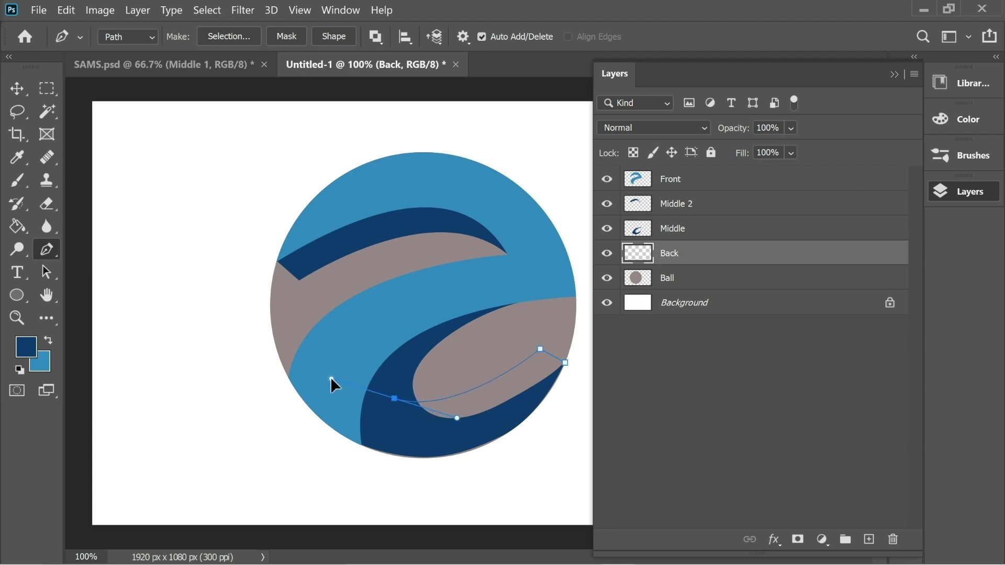
{"action": "left_click", "coordinate": [394, 398], "text": "alt"}
{"action": "left_click", "coordinate": [431, 428]}
{"action": "left_click", "coordinate": [481, 419]}
{"action": "left_click", "coordinate": [525, 404]}
{"action": "left_click", "coordinate": [546, 388]}
{"action": "left_click", "coordinate": [566, 363]}
{"action": "left_click", "coordinate": [513, 369]}
- Make the outline a selection, fill it with black #000000, and deselect
{"action": "right_click", "coordinate": [516, 380]}
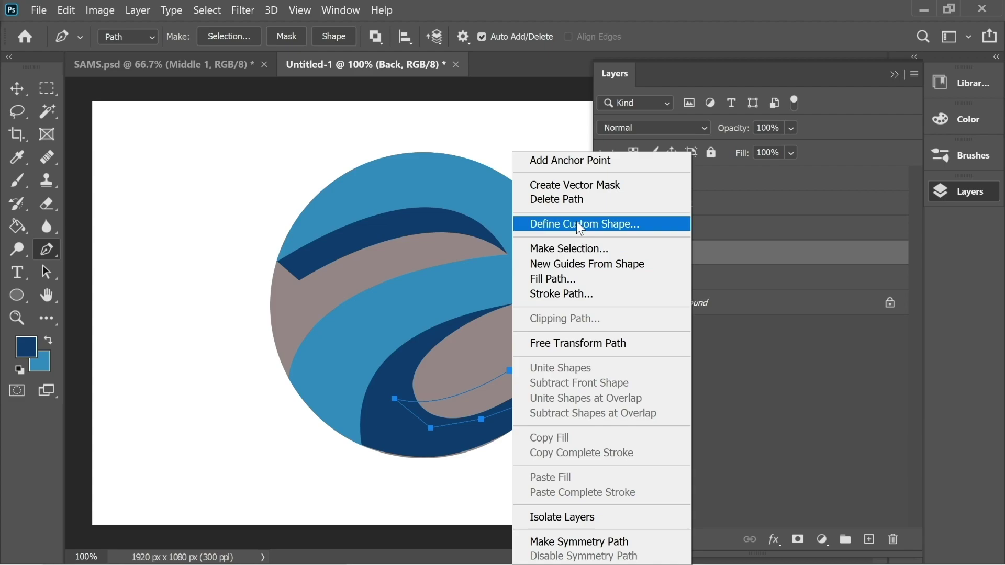
{"action": "left_click", "coordinate": [576, 249]}
{"action": "left_click", "coordinate": [646, 149]}
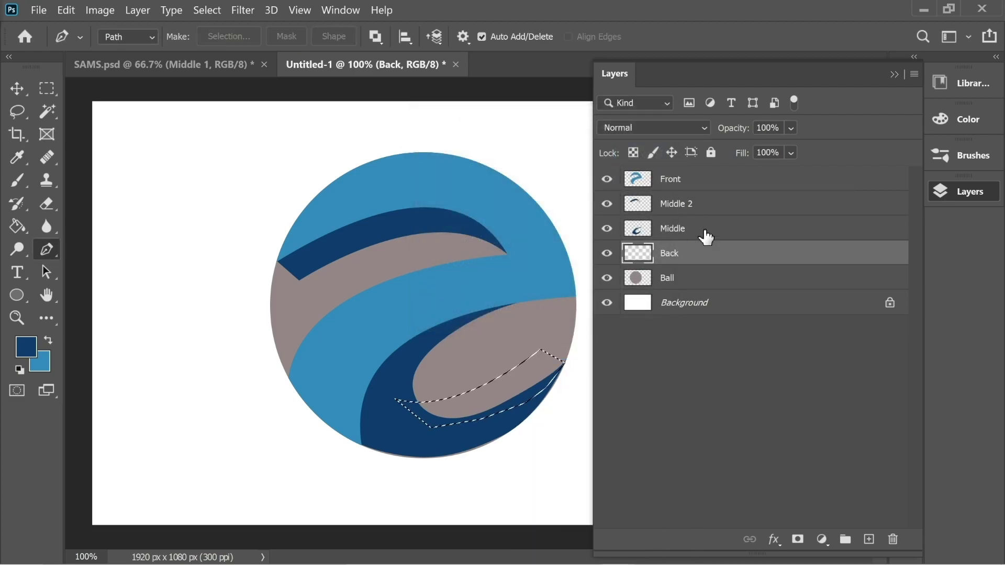
{"action": "left_click", "coordinate": [26, 346]}
{"action": "type", "text": "000000"}
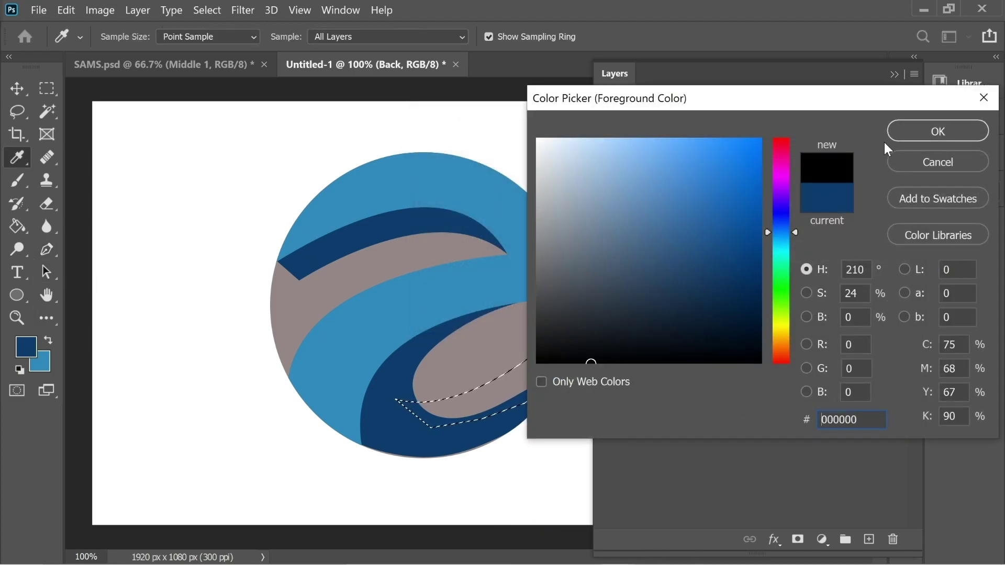
{"action": "left_click", "coordinate": [937, 131]}
{"action": "left_click", "coordinate": [47, 89]}
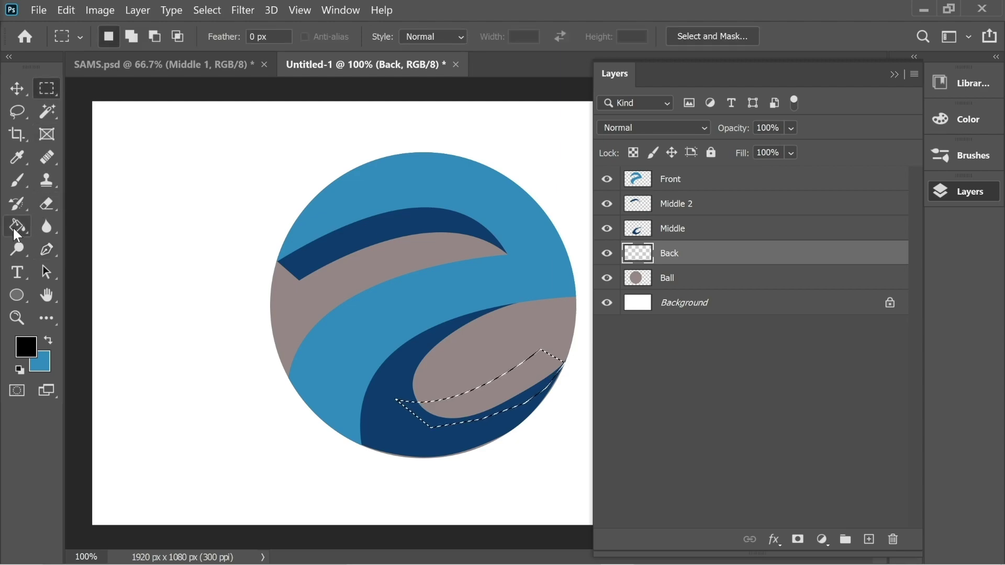
{"action": "left_click", "coordinate": [17, 226]}
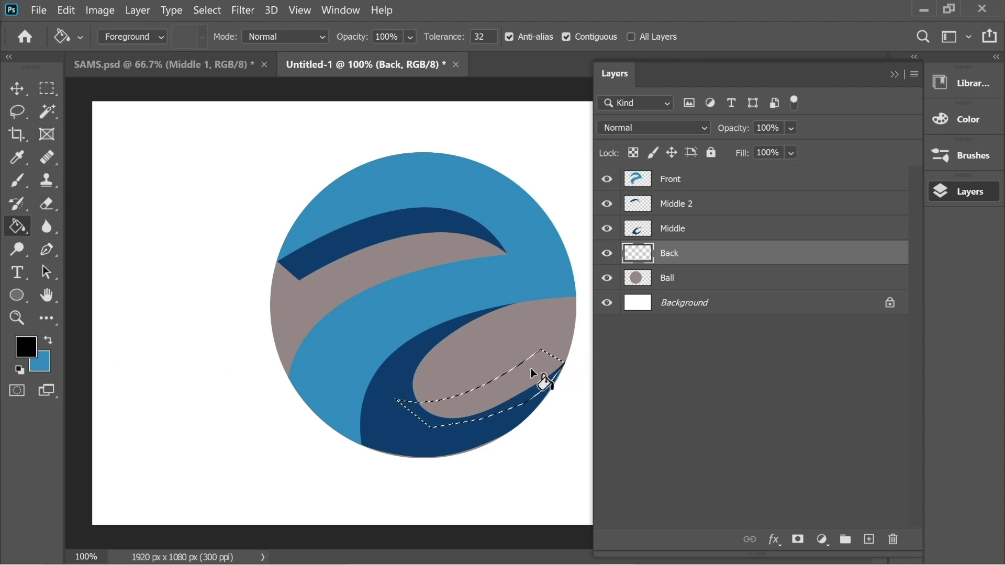
{"action": "left_click", "coordinate": [539, 367]}
{"action": "left_click", "coordinate": [46, 89]}
{"action": "left_click", "coordinate": [119, 133]}
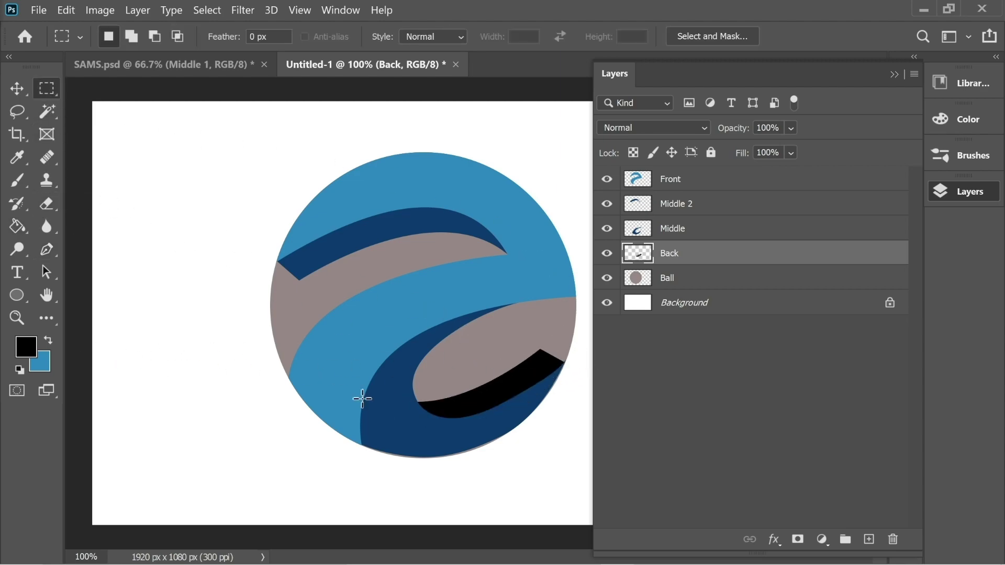
- Create a new layer named Shadow and place it just above Background
{"action": "left_click", "coordinate": [868, 539]}
{"action": "double_click", "coordinate": [673, 254]}
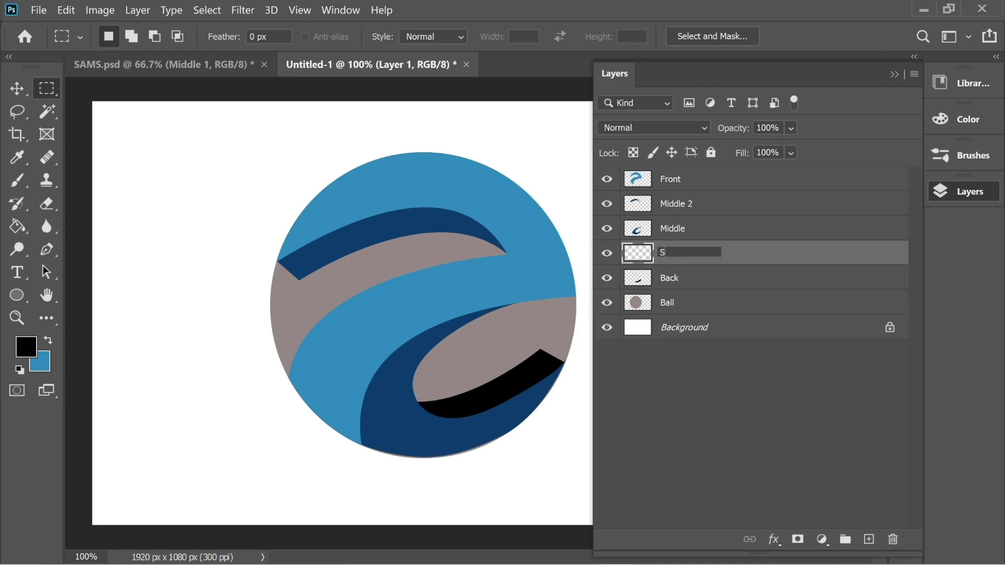
{"action": "key", "text": "Return"}
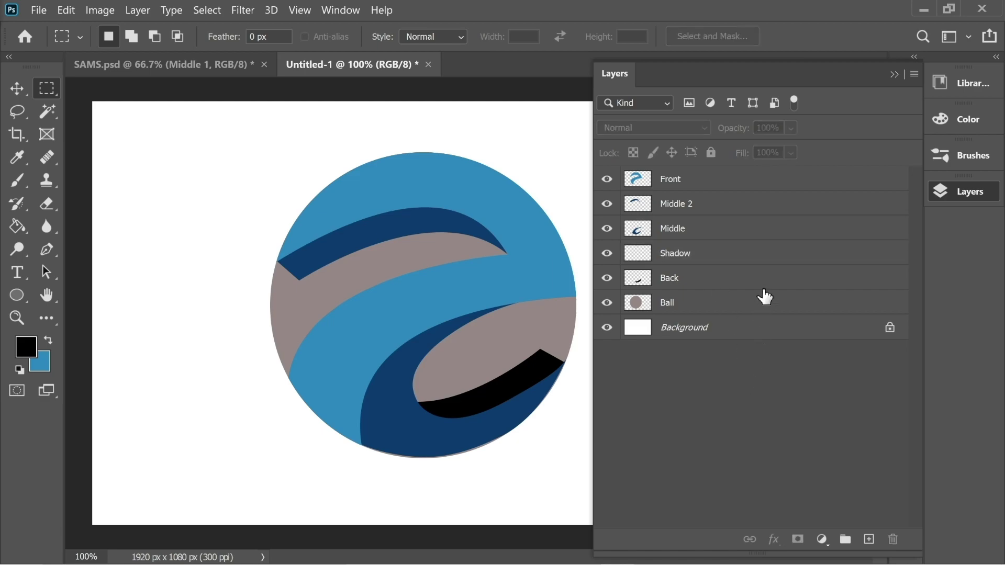
{"action": "left_click_drag", "start_coordinate": [724, 253], "coordinate": [675, 313]}
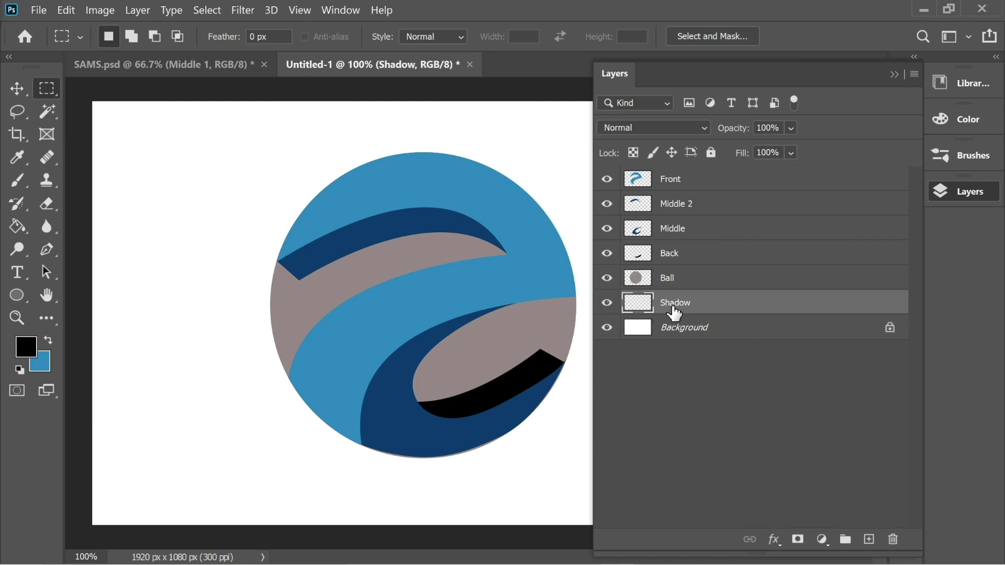
- Draw a flat black ellipse beneath the ball
{"action": "left_click", "coordinate": [16, 295]}
{"action": "left_click_drag", "start_coordinate": [245, 444], "coordinate": [607, 474]}
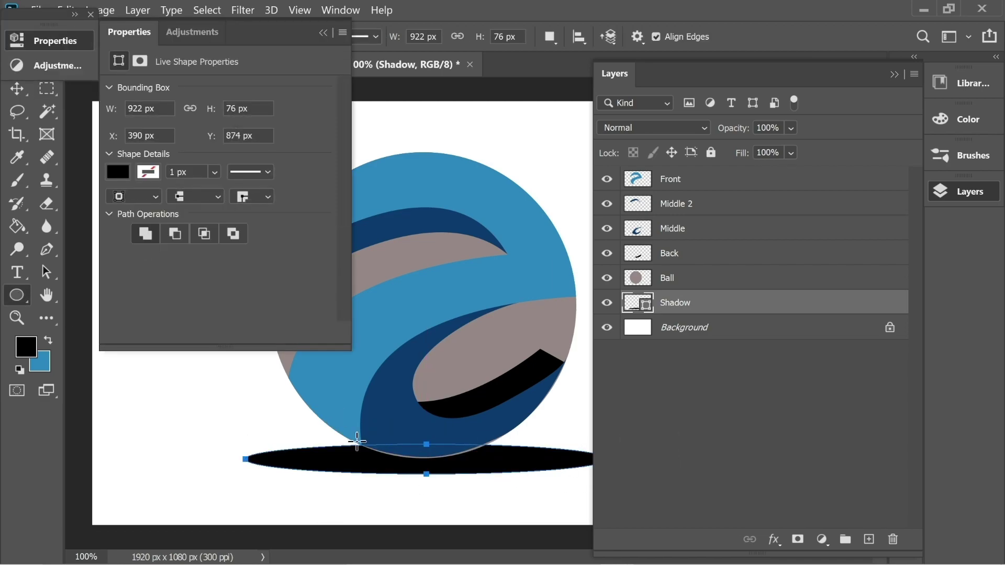
{"action": "left_click", "coordinate": [323, 32]}
{"action": "key", "text": "m"}
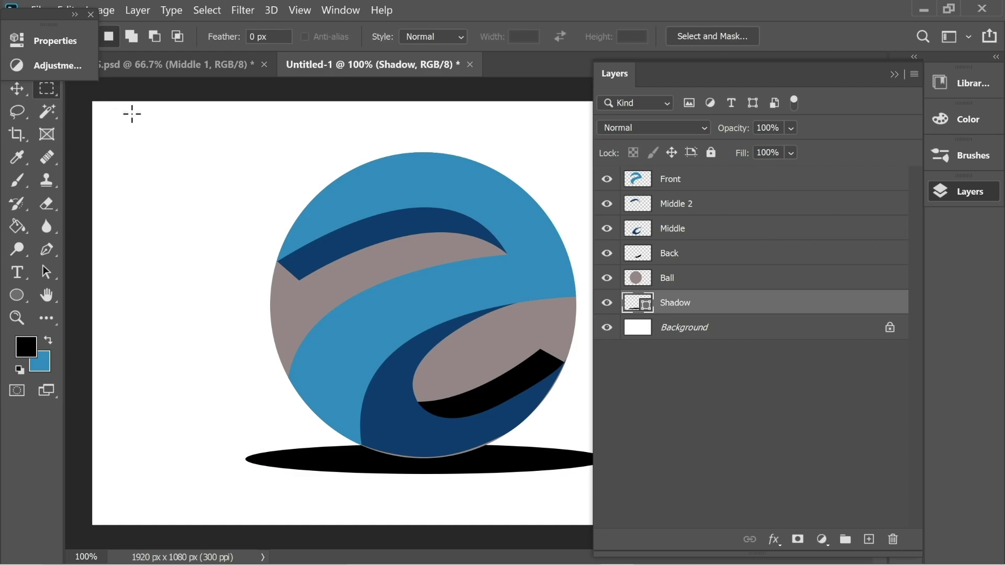
- Rasterize the ellipse and apply a Gaussian Blur of about 33.2 radius
{"action": "left_click", "coordinate": [243, 10]}
{"action": "mouse_move", "coordinate": [313, 185]}
{"action": "left_click", "coordinate": [518, 254]}
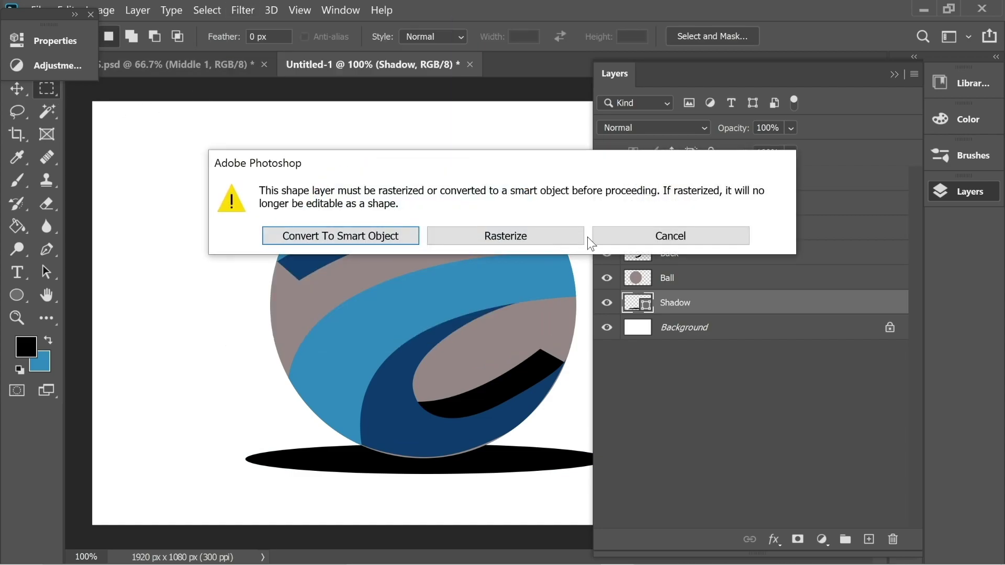
{"action": "left_click", "coordinate": [525, 237]}
{"action": "left_click_drag", "start_coordinate": [724, 401], "coordinate": [720, 397]}
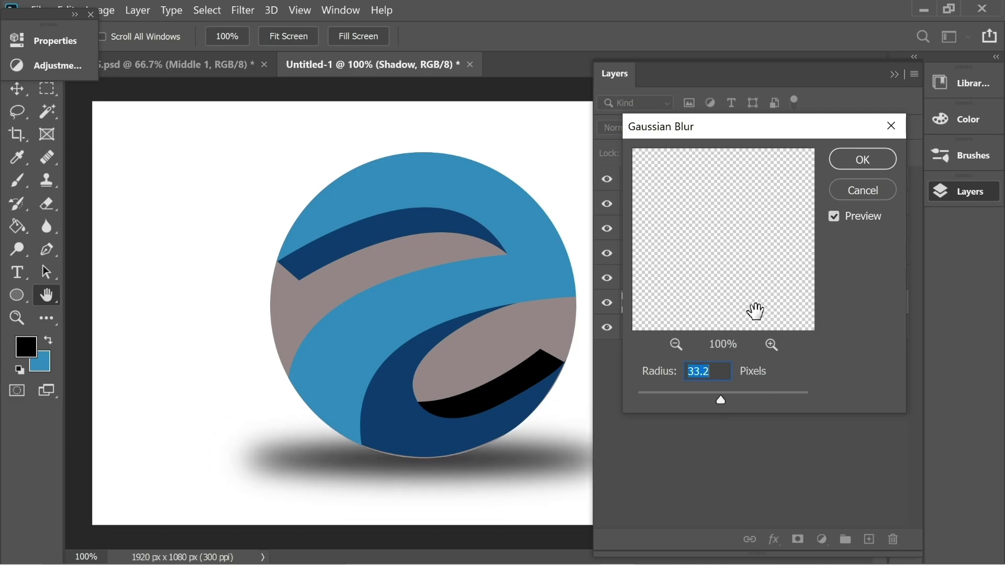
{"action": "left_click", "coordinate": [864, 159]}
{"action": "key", "text": "m"}
- Free-transform the blurred shadow to resize it slightly under the ball
{"action": "left_click", "coordinate": [20, 89]}
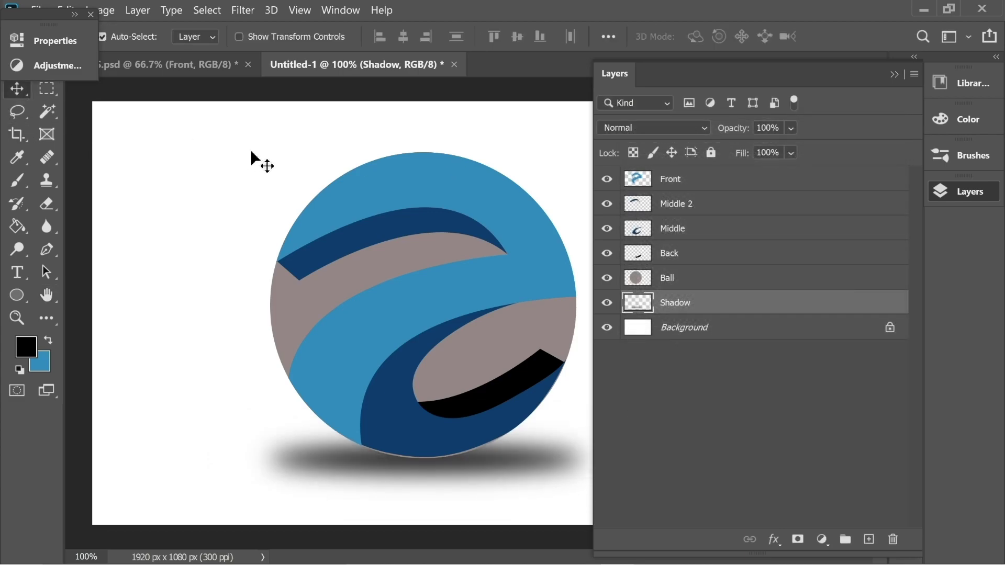
{"action": "key", "text": "ctrl+t"}
{"action": "left_click_drag", "start_coordinate": [428, 414], "coordinate": [425, 416]}
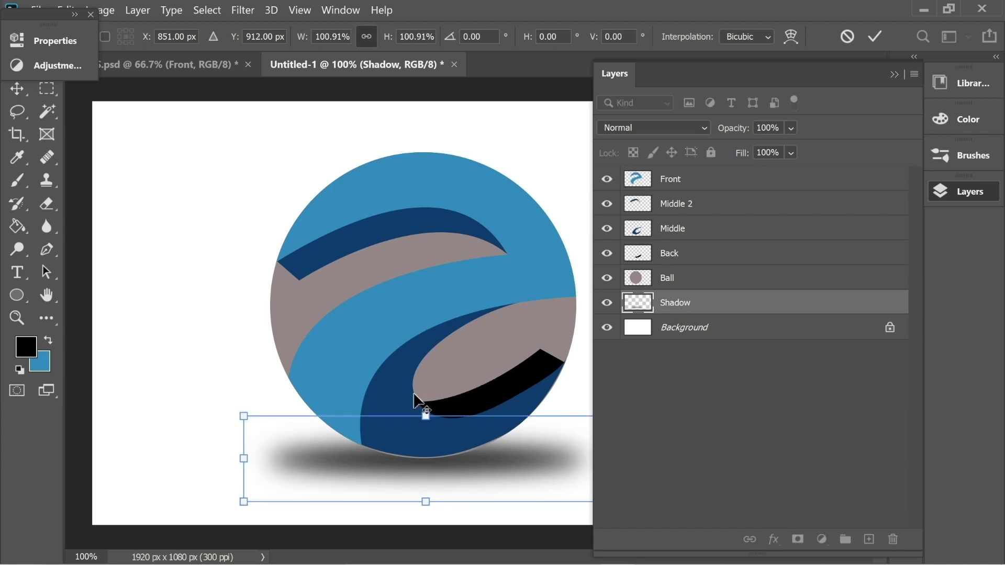
{"action": "left_click", "coordinate": [53, 89]}
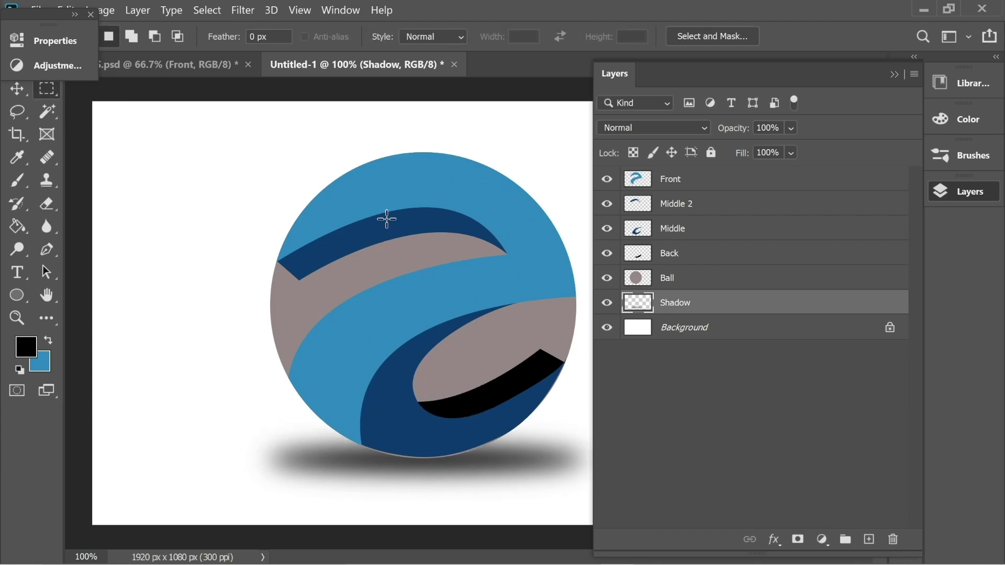
- Enable Gradient Overlay in the Front layer's Blending Options
{"action": "left_click", "coordinate": [689, 183]}
{"action": "right_click", "coordinate": [670, 180]}
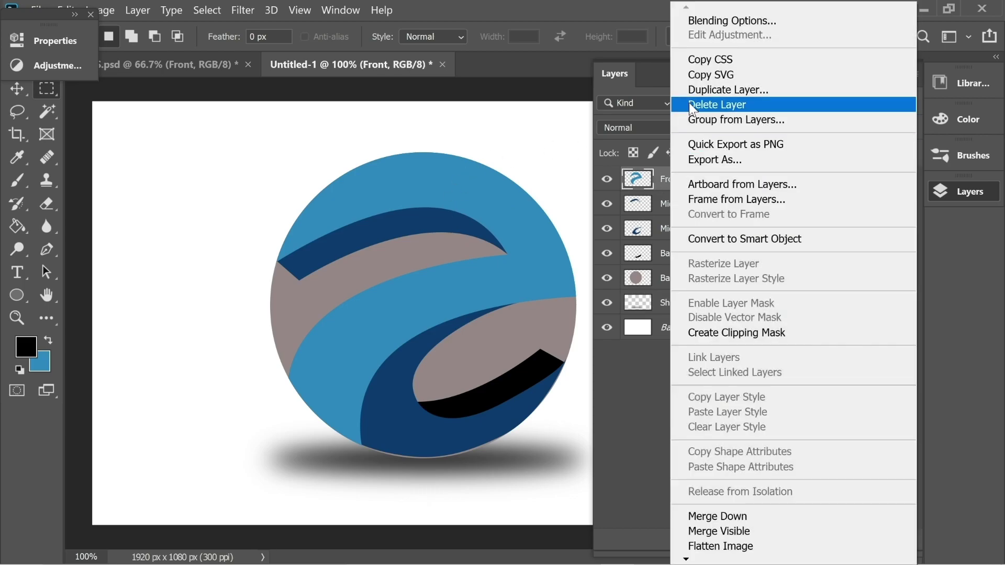
{"action": "left_click", "coordinate": [701, 26]}
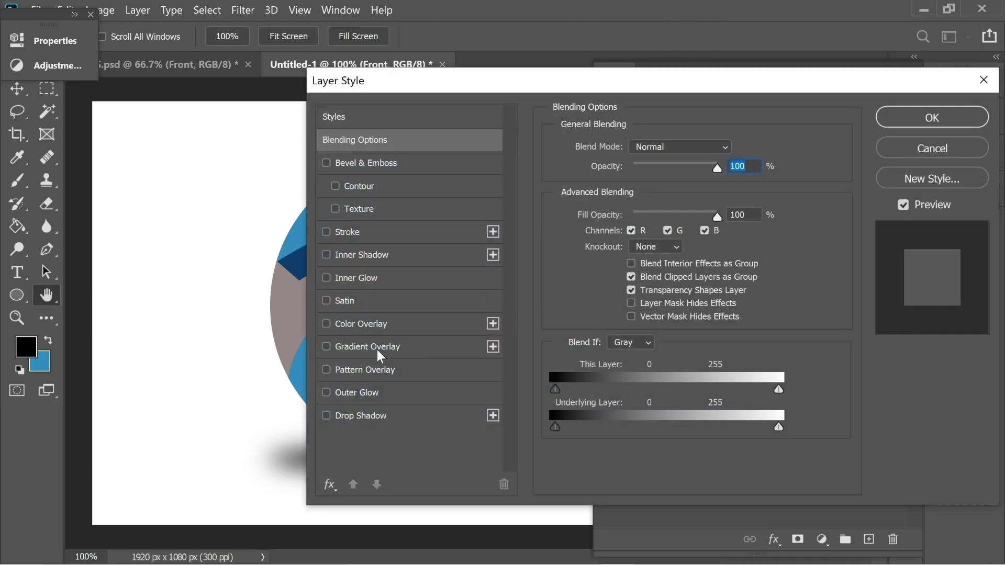
{"action": "left_click", "coordinate": [378, 349]}
{"action": "left_click_drag", "start_coordinate": [521, 85], "coordinate": [777, 97]}
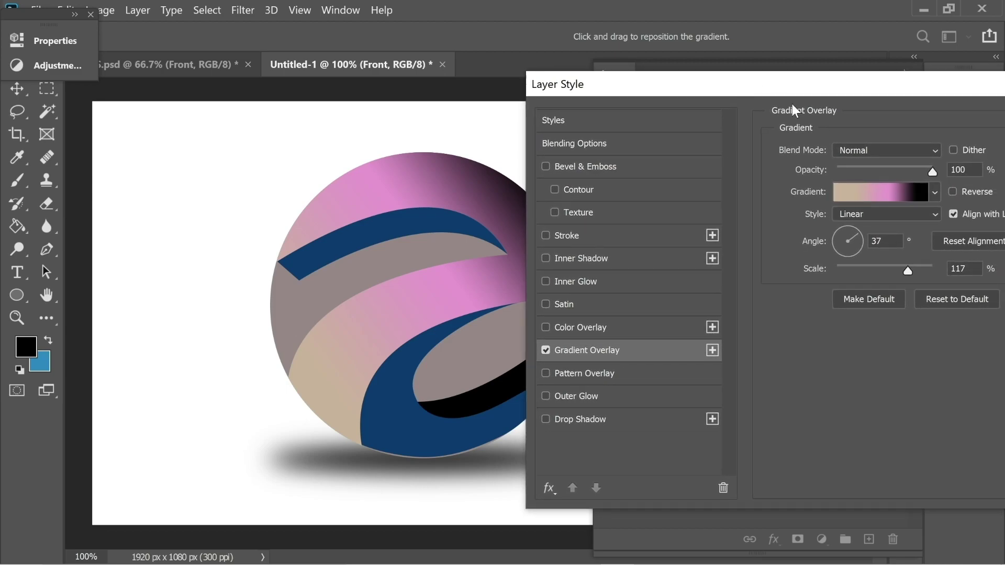
- Edit the overlay gradient: black stop slightly left, pink to about 55%, beige further right
{"action": "left_click", "coordinate": [886, 192]}
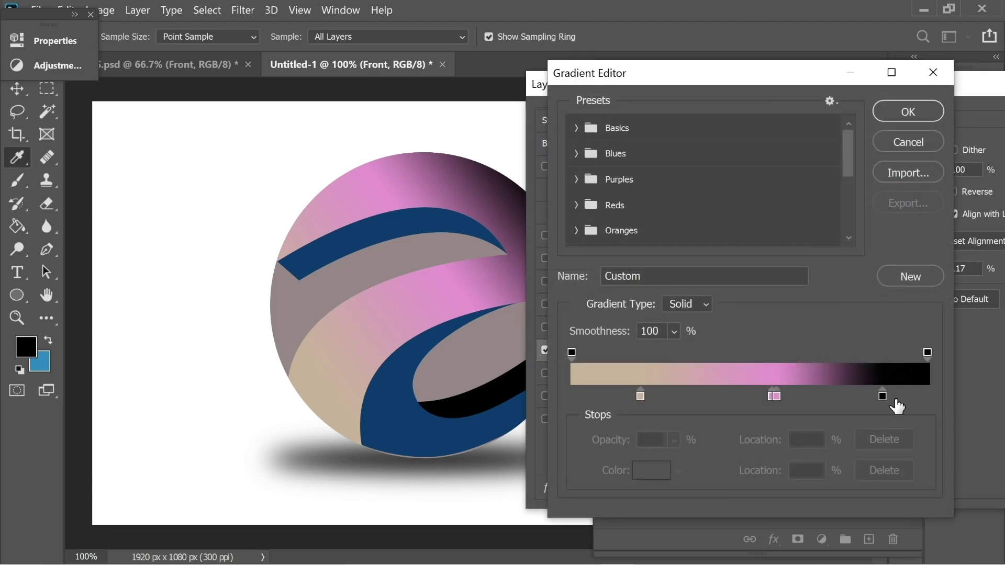
{"action": "left_click_drag", "start_coordinate": [882, 396], "coordinate": [877, 396]}
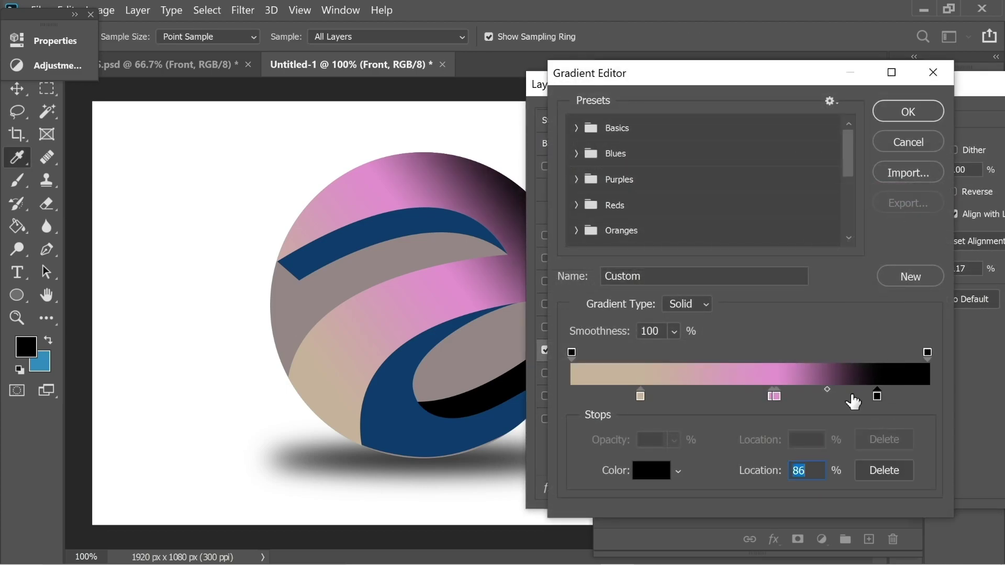
{"action": "left_click", "coordinate": [775, 396]}
{"action": "left_click_drag", "start_coordinate": [775, 396], "coordinate": [765, 397]}
{"action": "left_click_drag", "start_coordinate": [641, 396], "coordinate": [676, 397]}
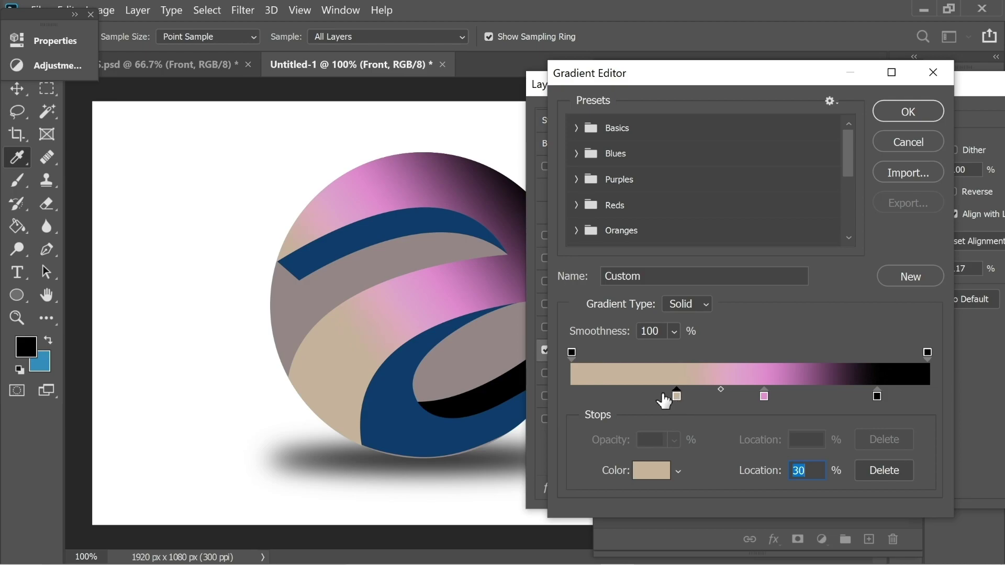
{"action": "left_click", "coordinate": [898, 115]}
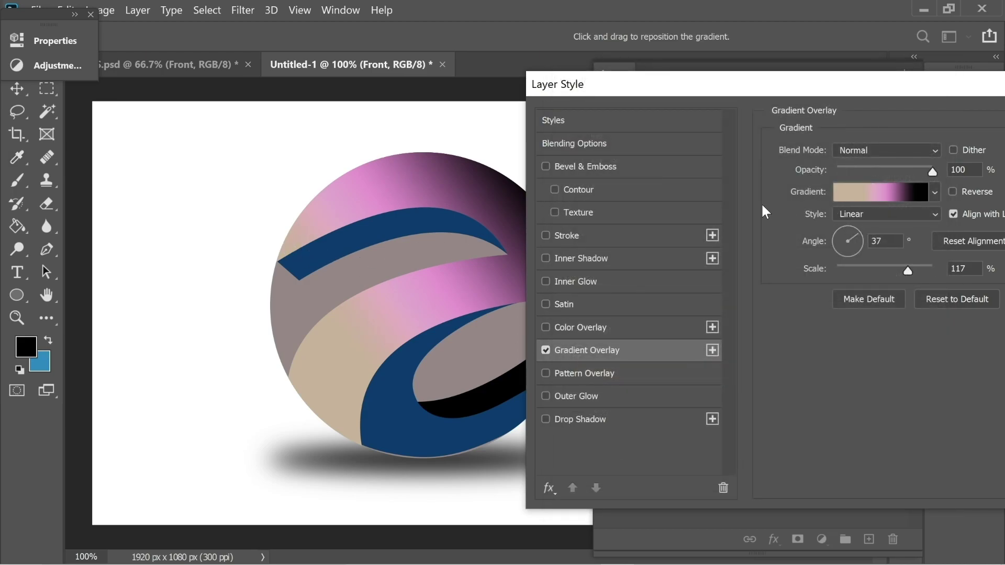
{"action": "left_click_drag", "start_coordinate": [820, 85], "coordinate": [708, 87]}
{"action": "key", "text": "Return"}
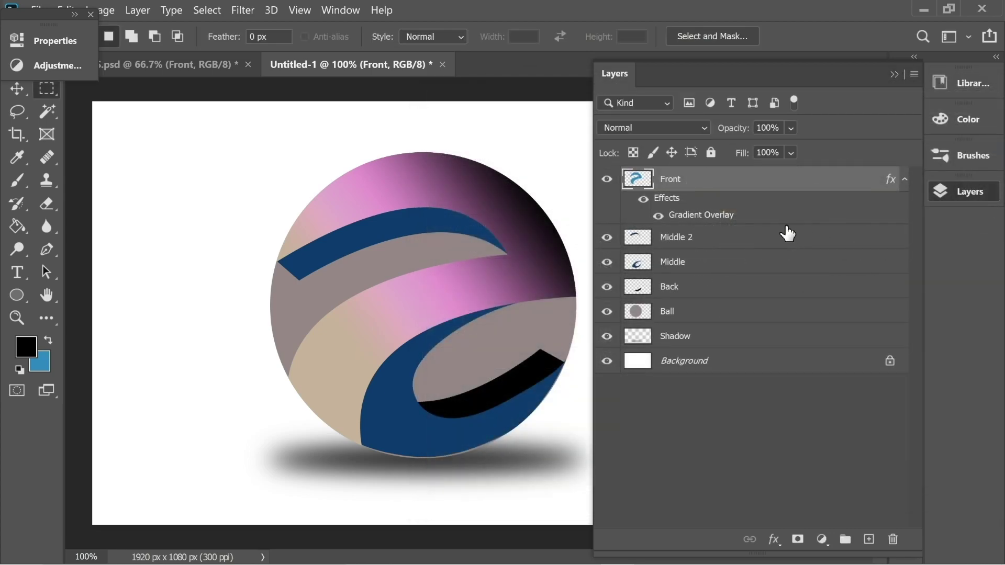
- Enable Gradient Overlay in the Middle 2 layer's Blending Options
{"action": "right_click", "coordinate": [680, 241]}
{"action": "left_click", "coordinate": [728, 22]}
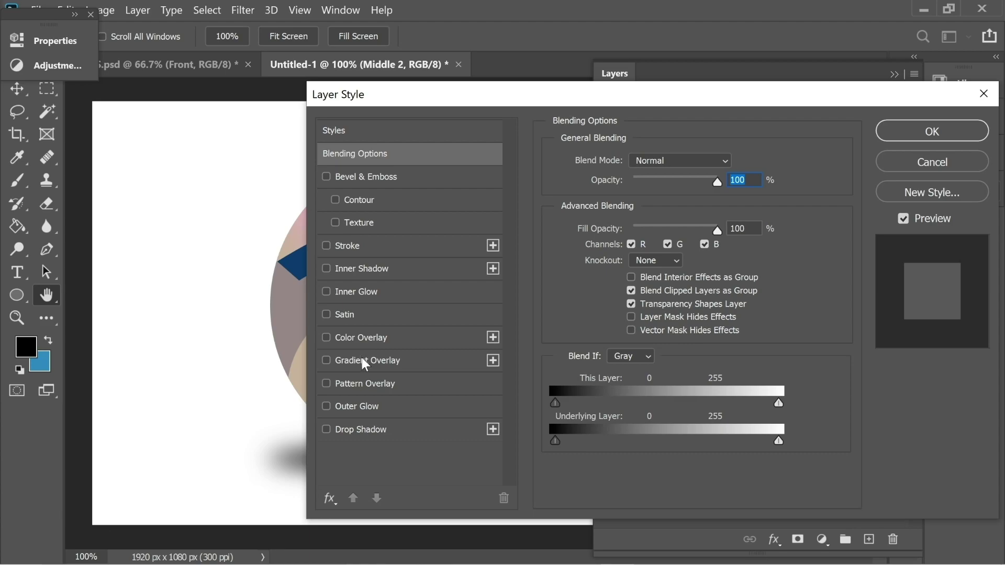
{"action": "left_click", "coordinate": [365, 361]}
{"action": "left_click_drag", "start_coordinate": [518, 95], "coordinate": [765, 83]}
- Move the beige stop to 0% and slide the pink stop close behind it
{"action": "left_click", "coordinate": [934, 192]}
{"action": "left_click", "coordinate": [676, 396]}
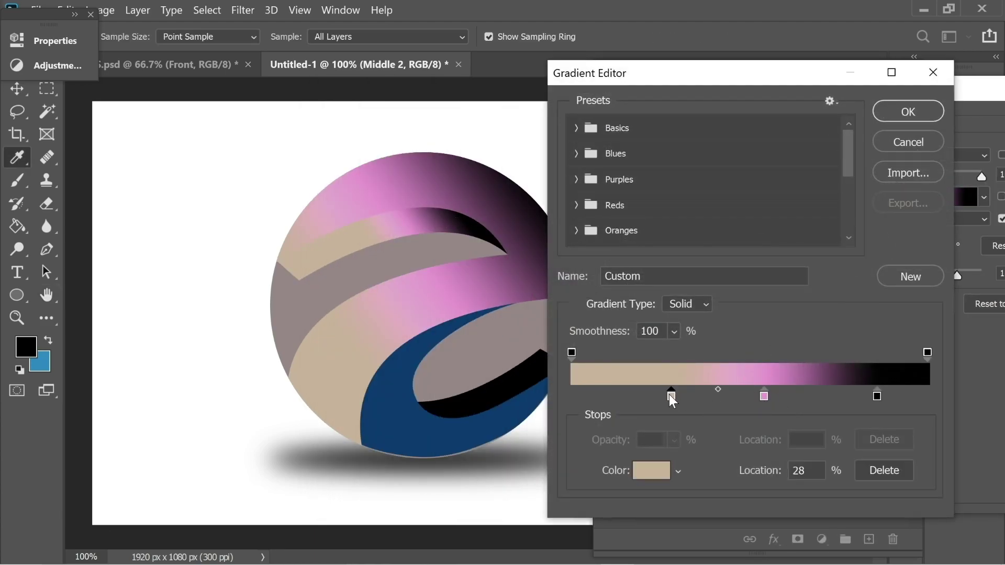
{"action": "left_click_drag", "start_coordinate": [635, 397], "coordinate": [572, 403]}
{"action": "left_click_drag", "start_coordinate": [763, 396], "coordinate": [611, 388]}
{"action": "left_click", "coordinate": [618, 389]}
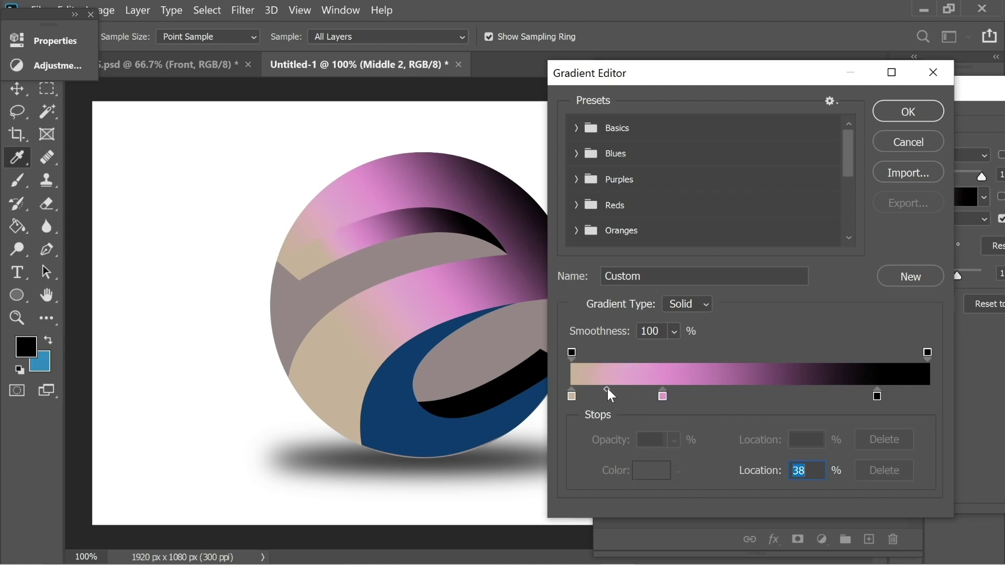
{"action": "left_click", "coordinate": [912, 113]}
{"action": "left_click_drag", "start_coordinate": [850, 82], "coordinate": [634, 92]}
{"action": "left_click", "coordinate": [968, 134]}
{"action": "left_click", "coordinate": [680, 299]}
- Enable Gradient Overlay on the Middle layer with an 87° angle
{"action": "right_click", "coordinate": [675, 297]}
{"action": "left_click", "coordinate": [736, 26]}
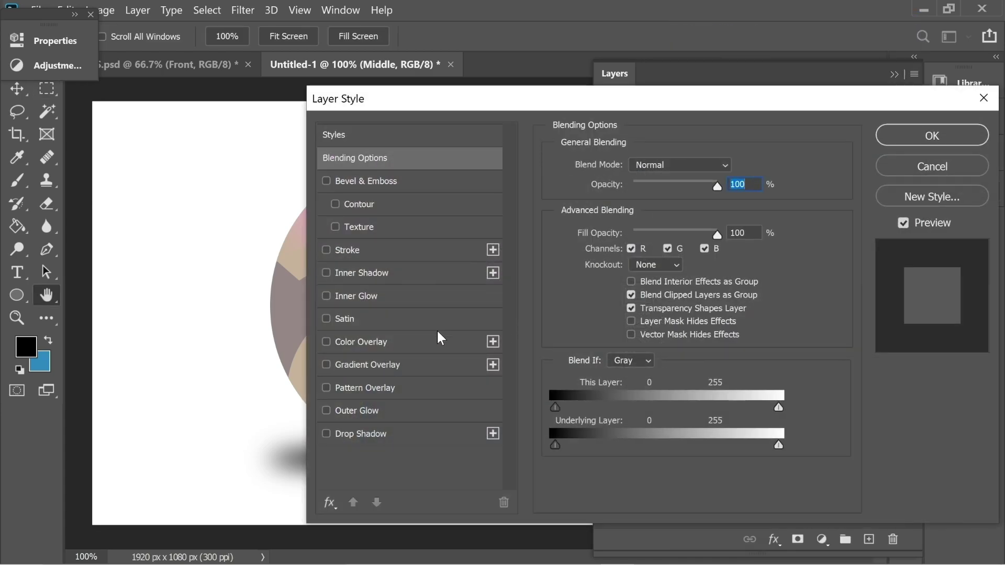
{"action": "left_click", "coordinate": [434, 361]}
{"action": "left_click_drag", "start_coordinate": [470, 99], "coordinate": [745, 103]}
{"action": "left_click_drag", "start_coordinate": [899, 243], "coordinate": [896, 236]}
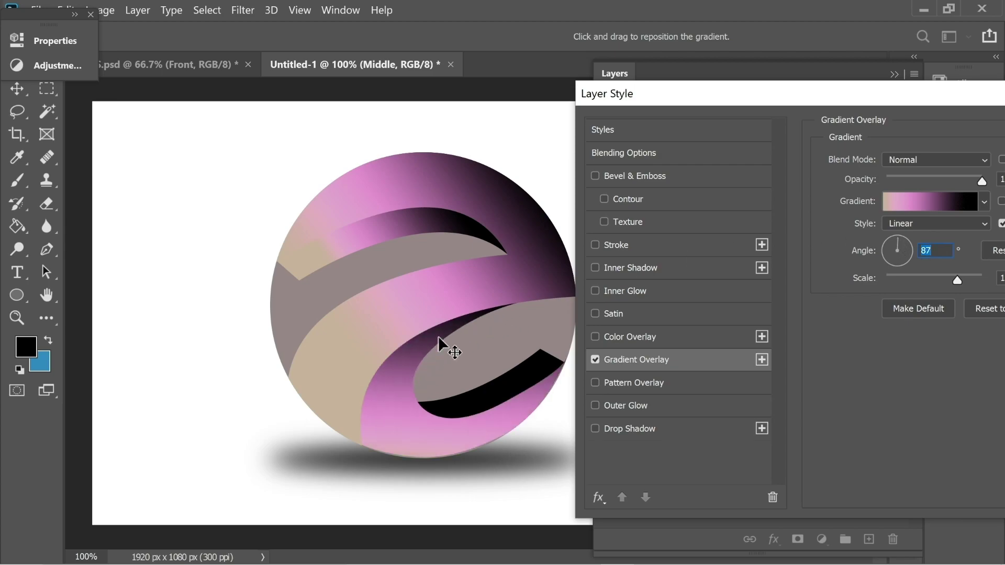
- Move the overlay's pink stop right to about 38% and apply the style
{"action": "left_click", "coordinate": [921, 207]}
{"action": "left_click_drag", "start_coordinate": [664, 396], "coordinate": [708, 398]}
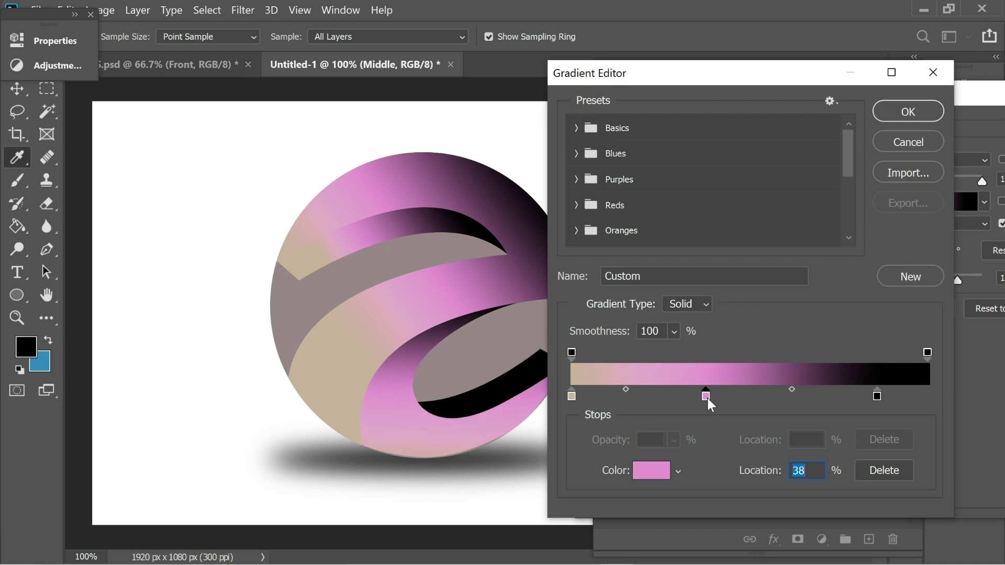
{"action": "left_click", "coordinate": [893, 117]}
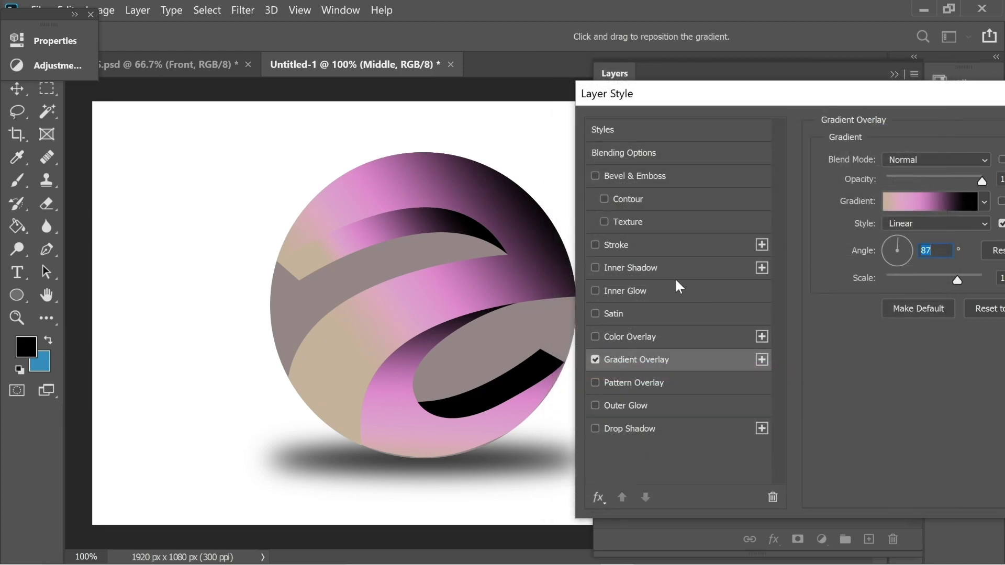
{"action": "left_click_drag", "start_coordinate": [812, 102], "coordinate": [602, 96]}
{"action": "left_click", "coordinate": [988, 130]}
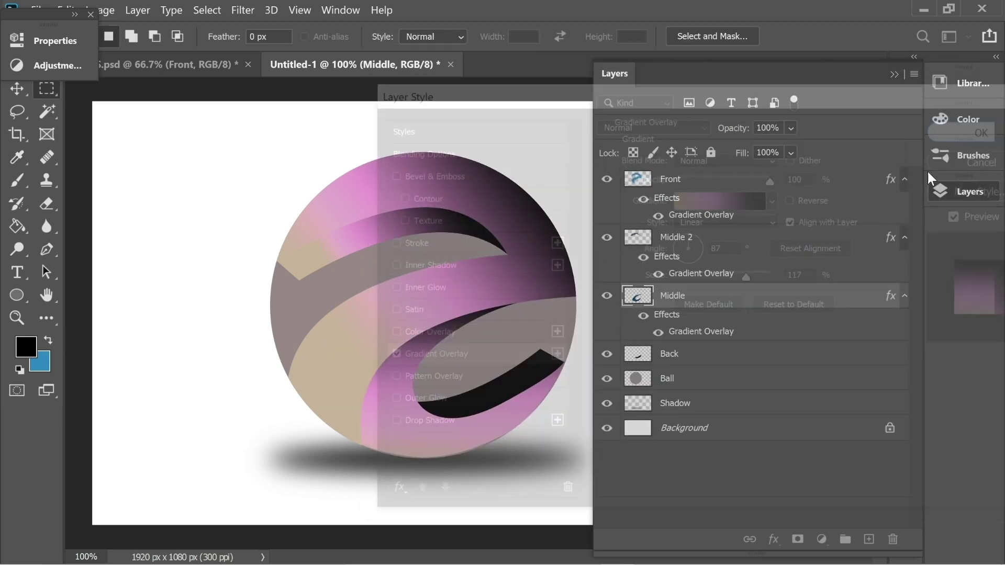
{"action": "left_click", "coordinate": [680, 361]}
- Enable Gradient Overlay in the Back layer's Blending Options
{"action": "right_click", "coordinate": [682, 363]}
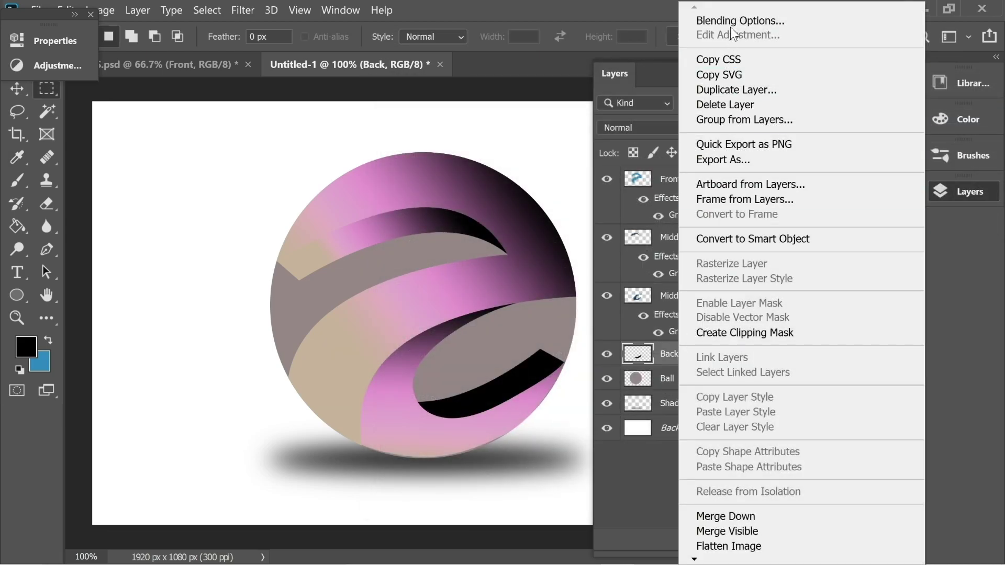
{"action": "left_click", "coordinate": [724, 9]}
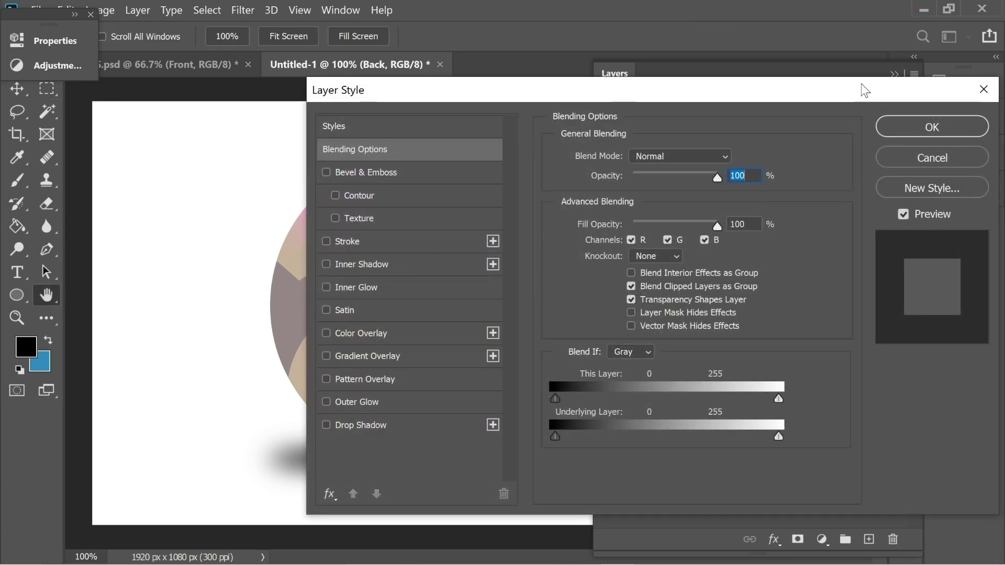
{"action": "left_click_drag", "start_coordinate": [707, 79], "coordinate": [917, 77]}
{"action": "left_click", "coordinate": [618, 342]}
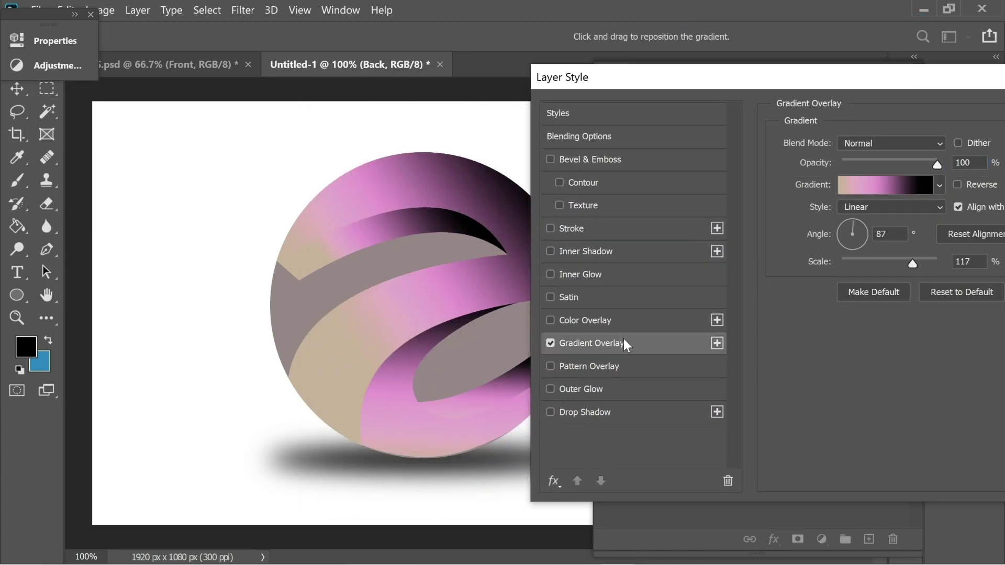
- Put a black stop at the gradient's start and make the right end stop mauve a66499
{"action": "left_click", "coordinate": [884, 184]}
{"action": "left_click_drag", "start_coordinate": [876, 396], "coordinate": [926, 396]}
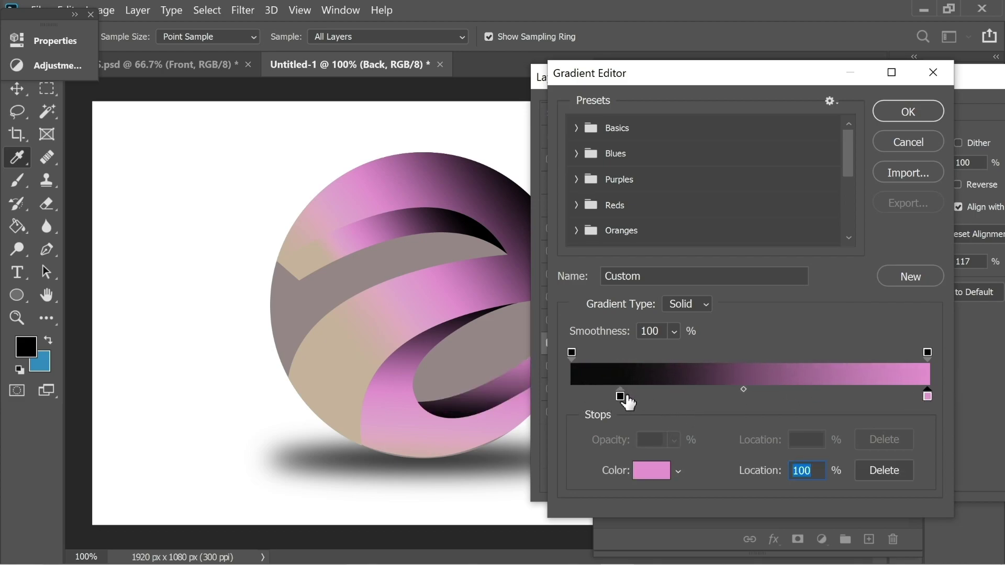
{"action": "left_click_drag", "start_coordinate": [620, 397], "coordinate": [561, 397]}
{"action": "double_click", "coordinate": [926, 396]}
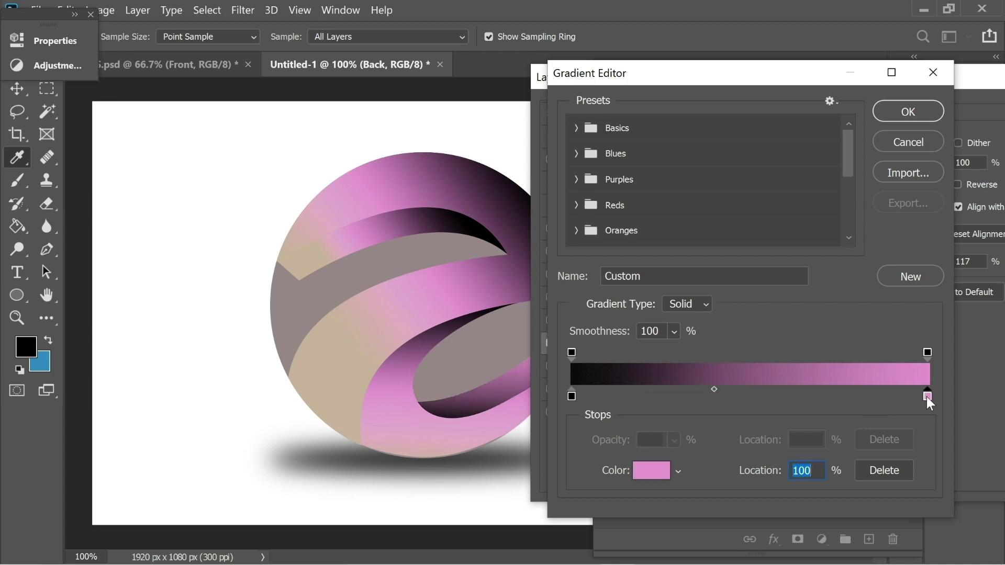
{"action": "left_click_drag", "start_coordinate": [627, 191], "coordinate": [625, 216]}
{"action": "left_click", "coordinate": [939, 133]}
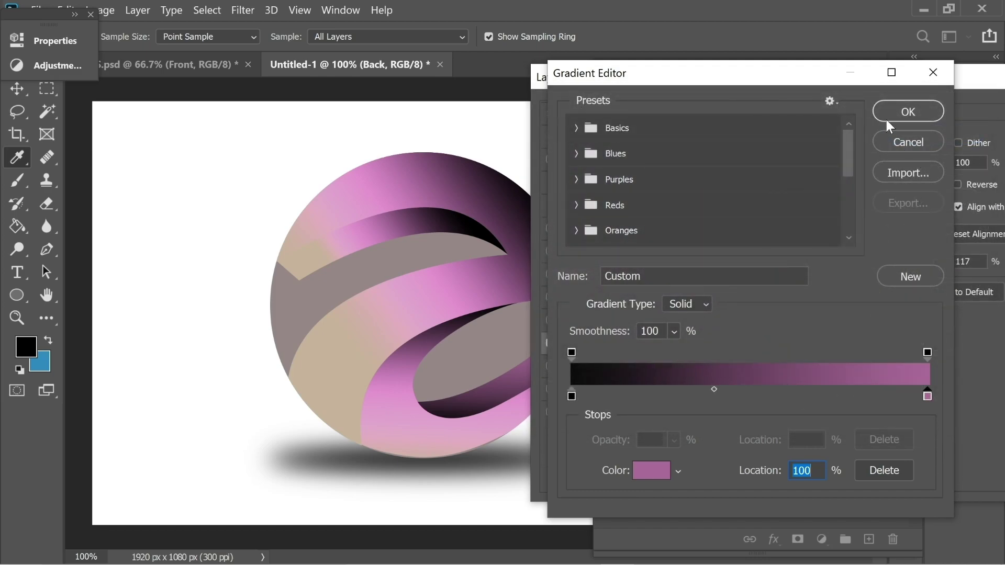
- Add black stops around 21% to extend the dark part, then apply the overlay
{"action": "left_click_drag", "start_coordinate": [583, 397], "coordinate": [728, 398]}
{"action": "left_click", "coordinate": [703, 397]}
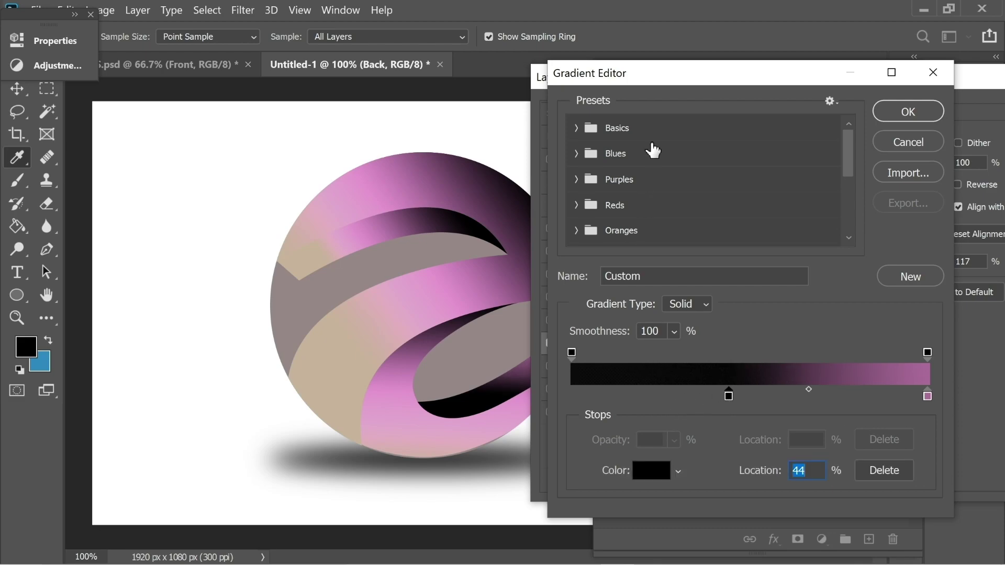
{"action": "left_click_drag", "start_coordinate": [610, 83], "coordinate": [685, 88]}
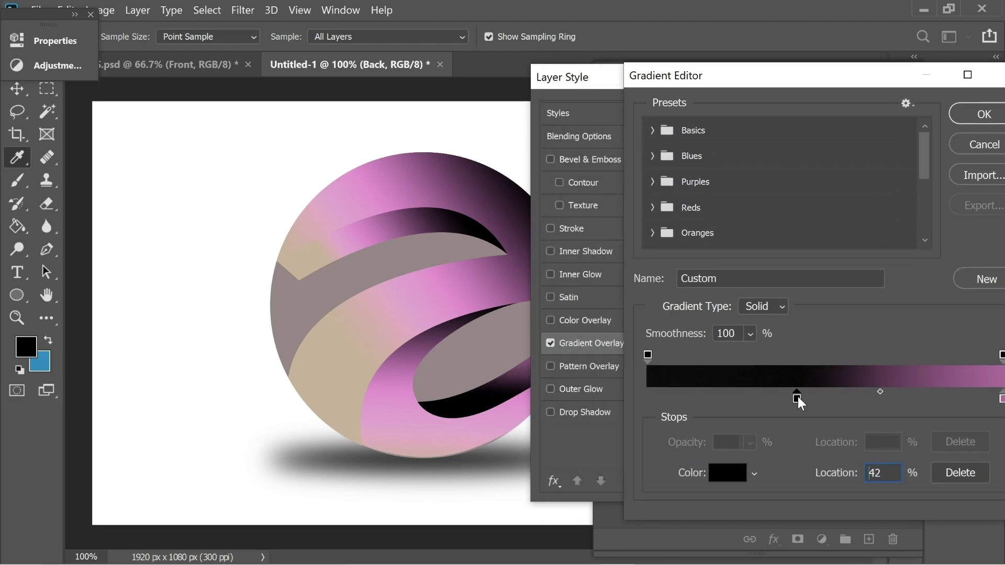
{"action": "left_click", "coordinate": [973, 115]}
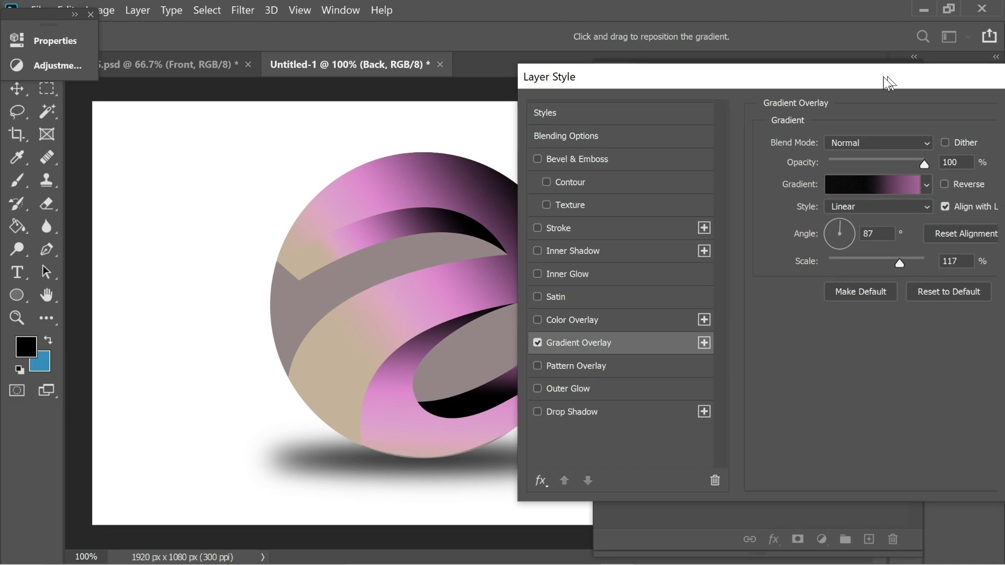
{"action": "left_click_drag", "start_coordinate": [893, 77], "coordinate": [780, 76]}
{"action": "key", "text": "Return"}
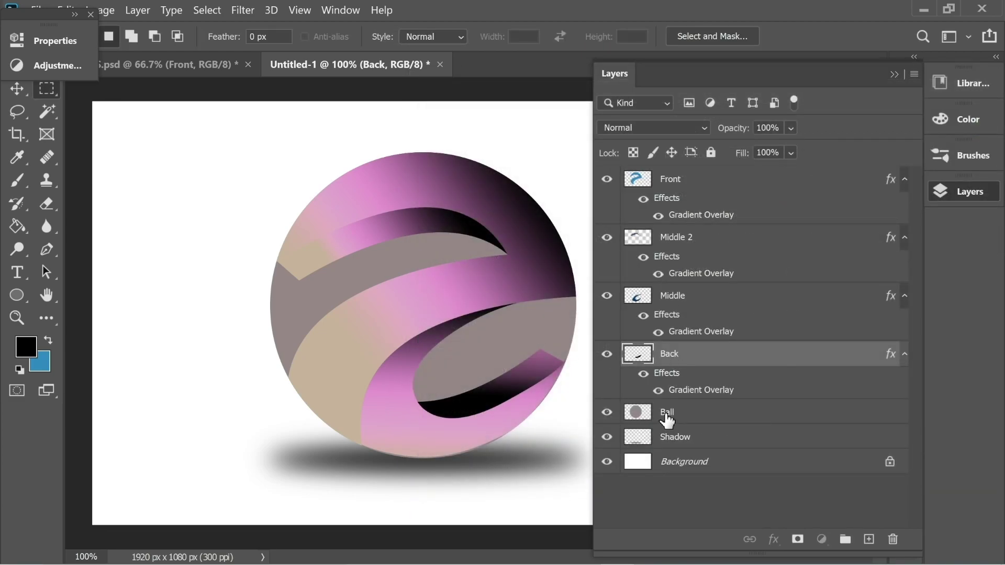
- Shrink the ball to about 70% and move the Ball layer above Back
{"action": "left_click", "coordinate": [667, 417]}
{"action": "key", "text": "ctrl+t"}
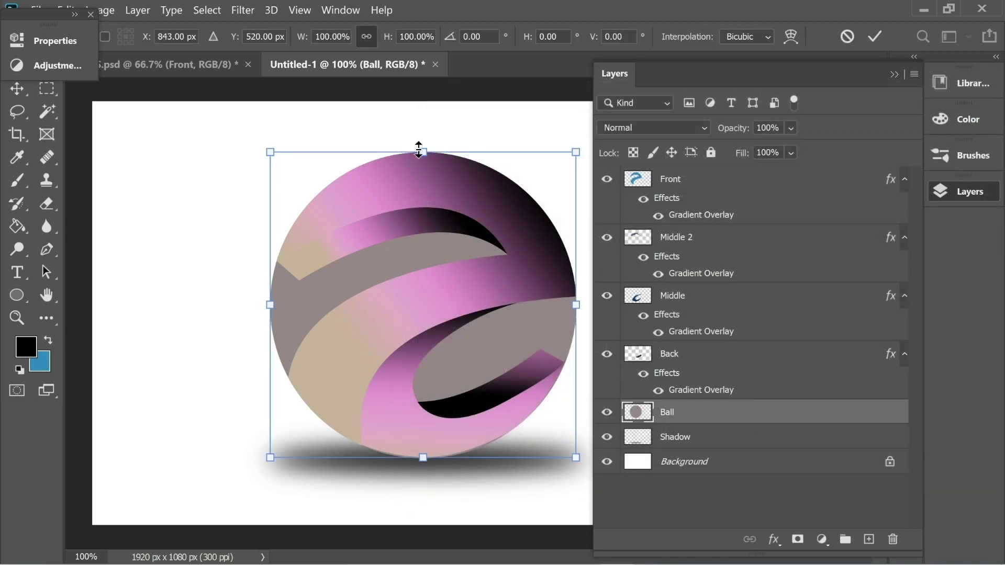
{"action": "left_click_drag", "start_coordinate": [424, 151], "coordinate": [421, 196]}
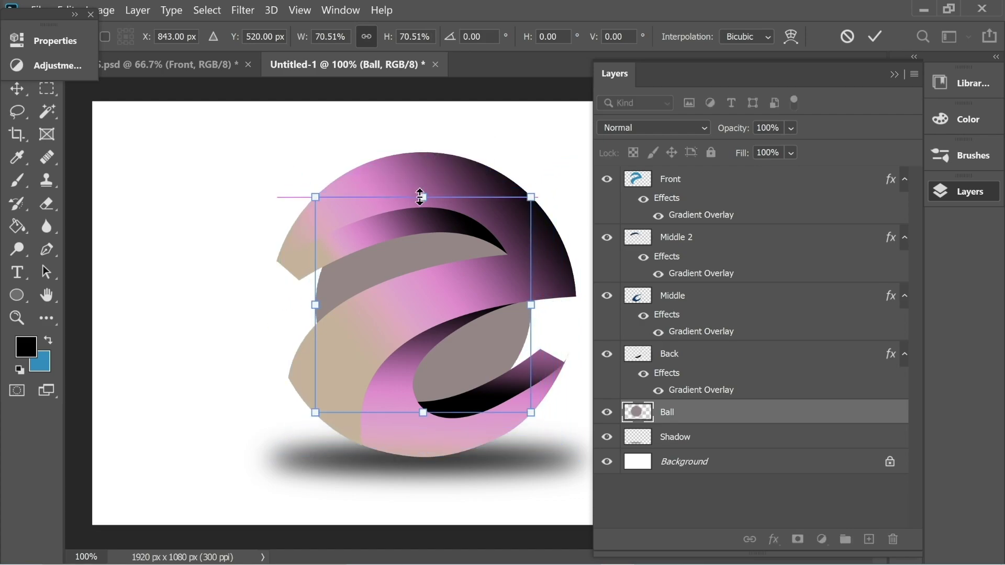
{"action": "left_click_drag", "start_coordinate": [669, 414], "coordinate": [725, 356]}
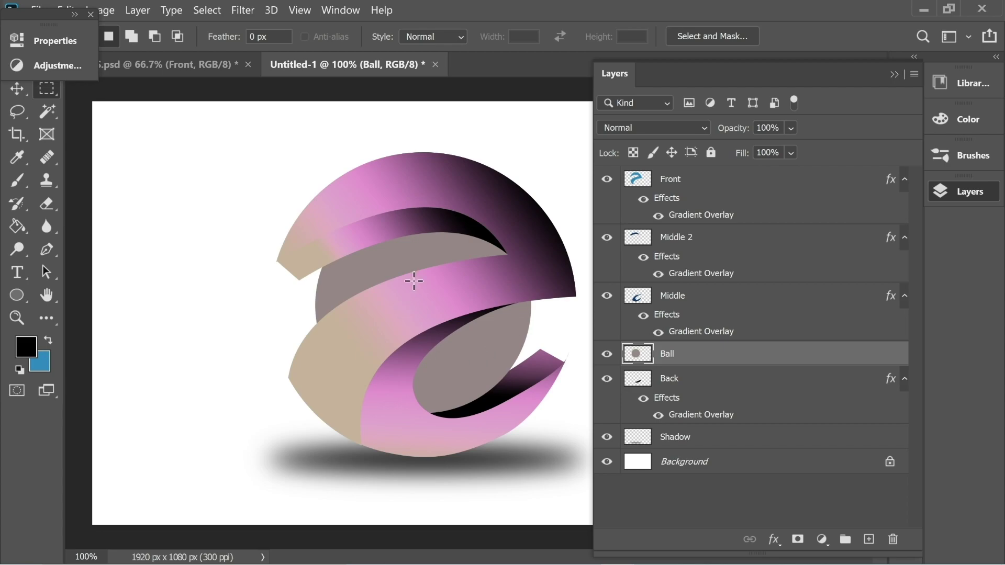
- Enable Gradient Overlay in the Ball layer's Blending Options
{"action": "right_click", "coordinate": [687, 360]}
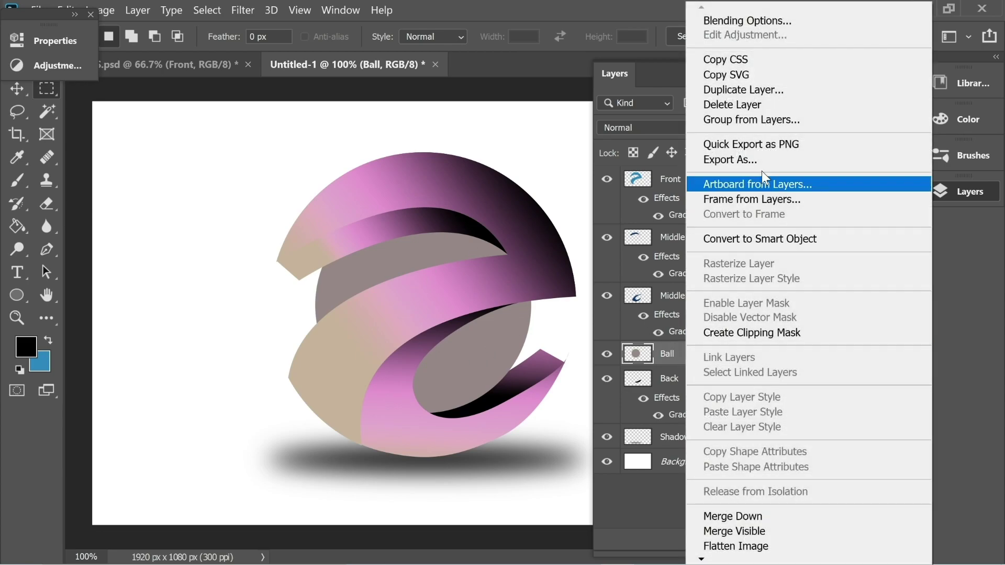
{"action": "left_click", "coordinate": [742, 18]}
{"action": "left_click_drag", "start_coordinate": [519, 104], "coordinate": [715, 63]}
{"action": "left_click", "coordinate": [635, 331]}
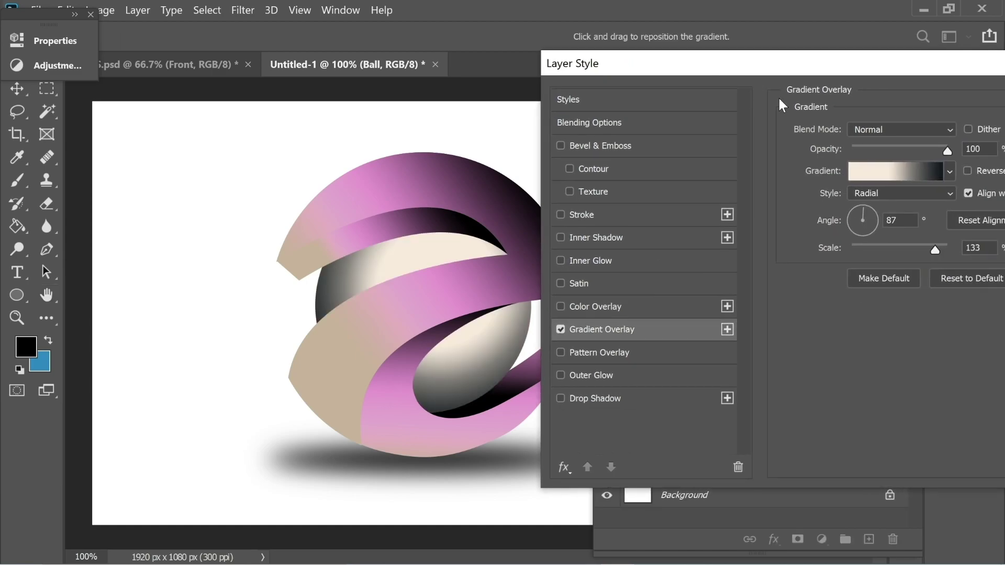
- Add a cream f6ebdd colour stop at 41% in the overlay gradient
{"action": "left_click", "coordinate": [900, 167]}
{"action": "double_click", "coordinate": [971, 398]}
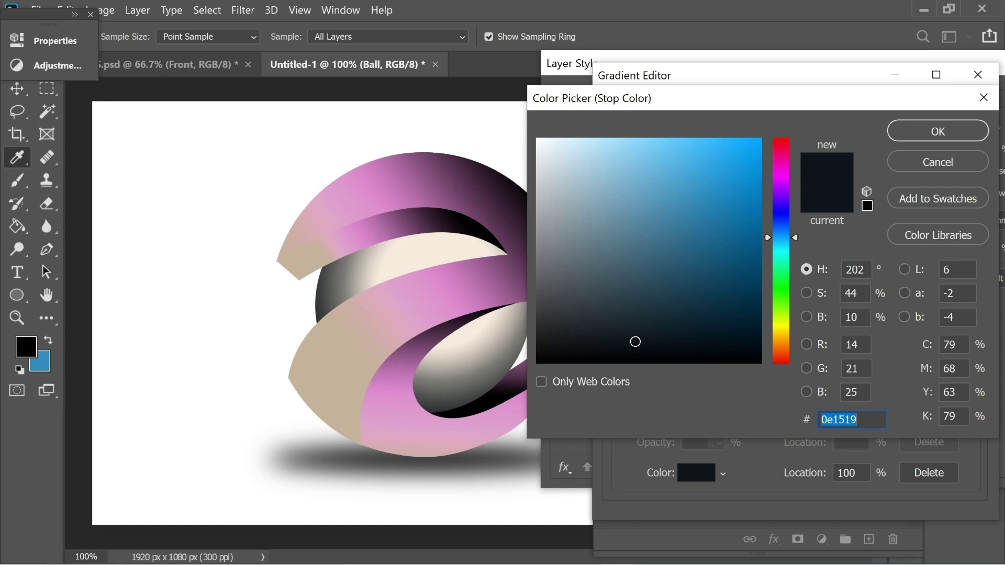
{"action": "key", "text": "Return"}
{"action": "left_click", "coordinate": [764, 399]}
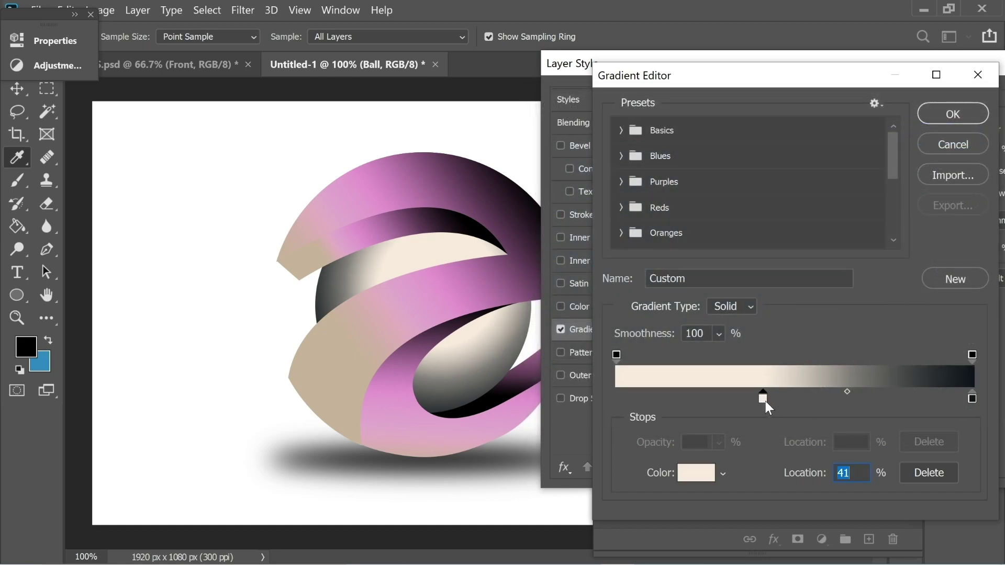
{"action": "double_click", "coordinate": [763, 399]}
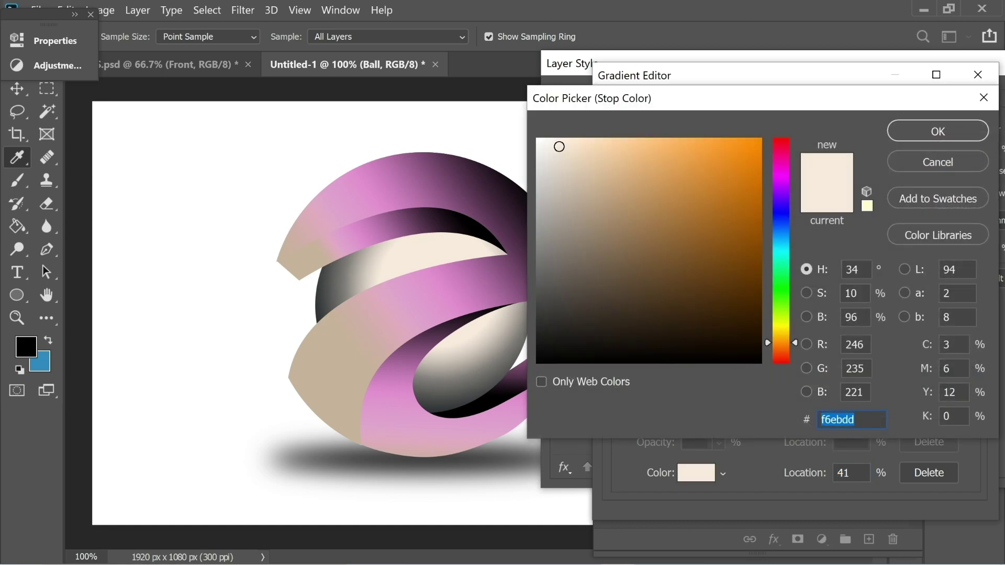
{"action": "left_click", "coordinate": [921, 131]}
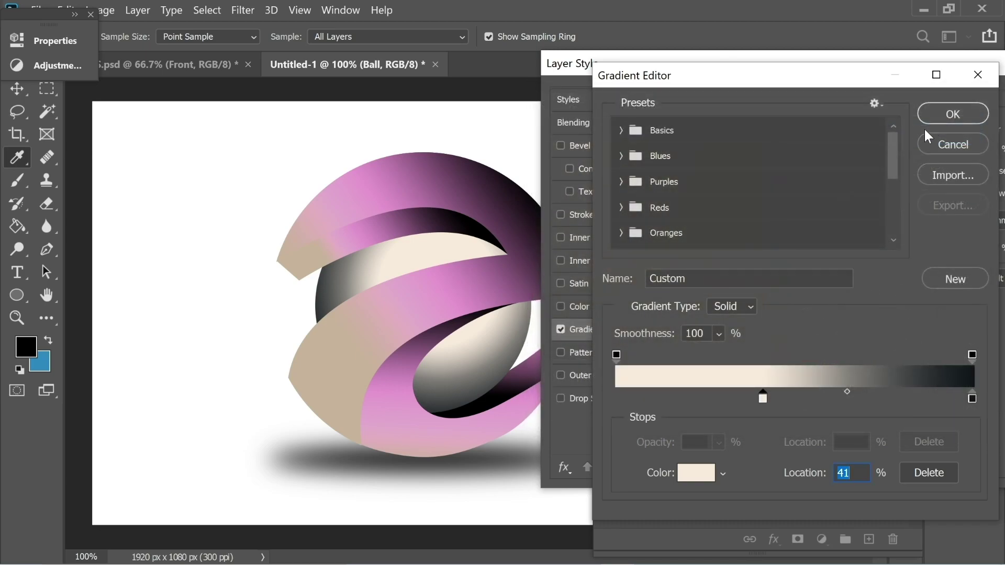
{"action": "left_click", "coordinate": [953, 112]}
- Reposition the gradient highlight, set Scale to 141, and add a new layer above Middle 2
{"action": "left_click_drag", "start_coordinate": [436, 257], "coordinate": [432, 256]}
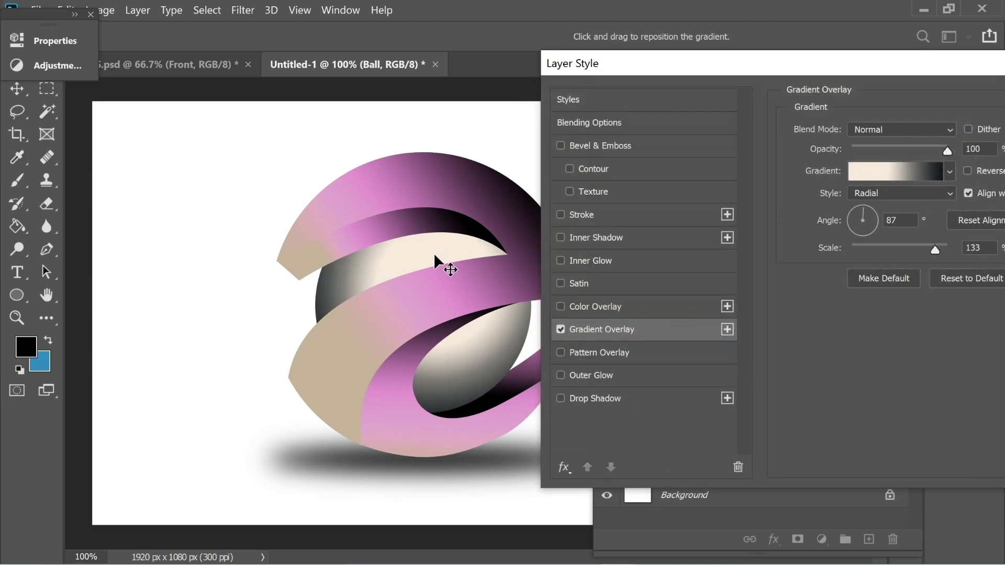
{"action": "left_click_drag", "start_coordinate": [938, 250], "coordinate": [941, 250]}
{"action": "left_click_drag", "start_coordinate": [926, 67], "coordinate": [793, 74]}
{"action": "left_click", "coordinate": [994, 111]}
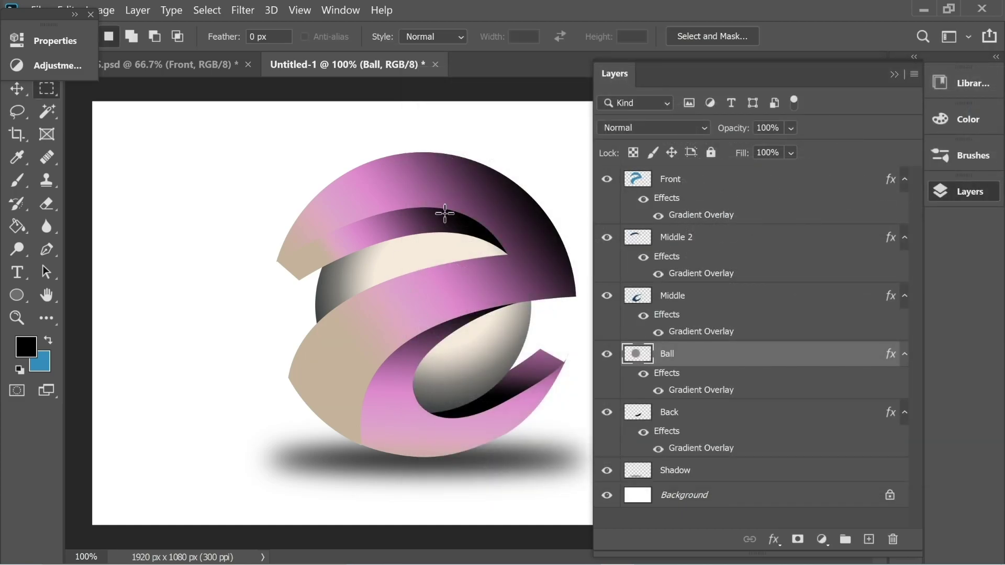
{"action": "left_click", "coordinate": [660, 237]}
{"action": "left_click", "coordinate": [869, 539]}
- Rename the new layer to Shadow
{"action": "double_click", "coordinate": [674, 236]}
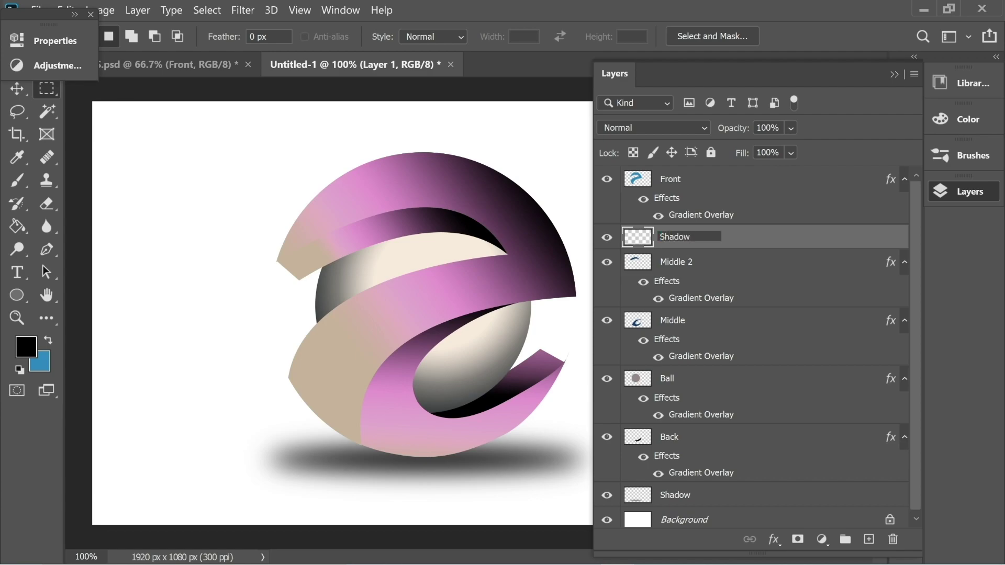
{"action": "type", "text": "Shadow"}
{"action": "right_click", "coordinate": [519, 209]}
{"action": "key", "text": "Escape"}
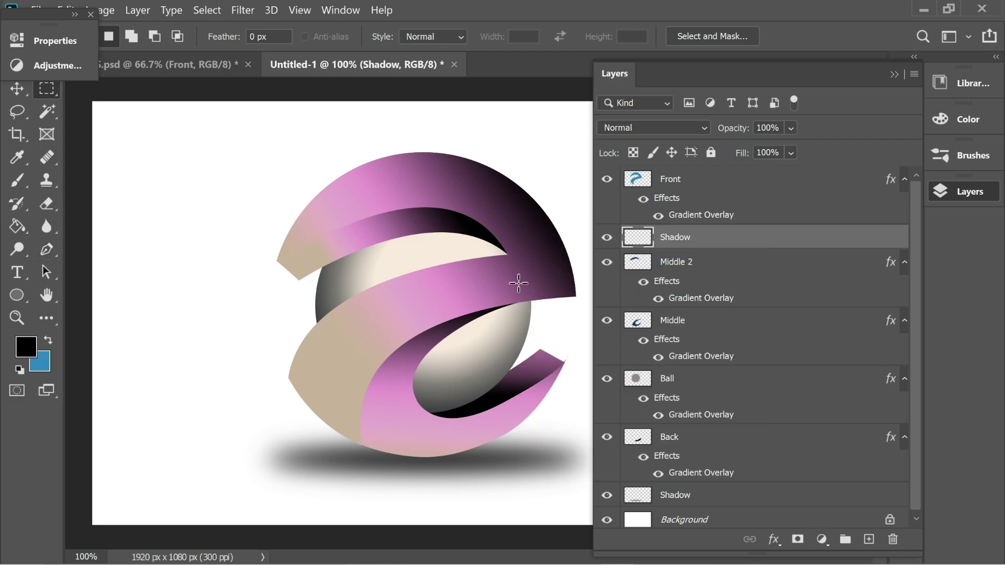
- Trace a Pen path under the top ribbon and turn it into a selection
{"action": "key", "text": "p"}
{"action": "left_click", "coordinate": [520, 261]}
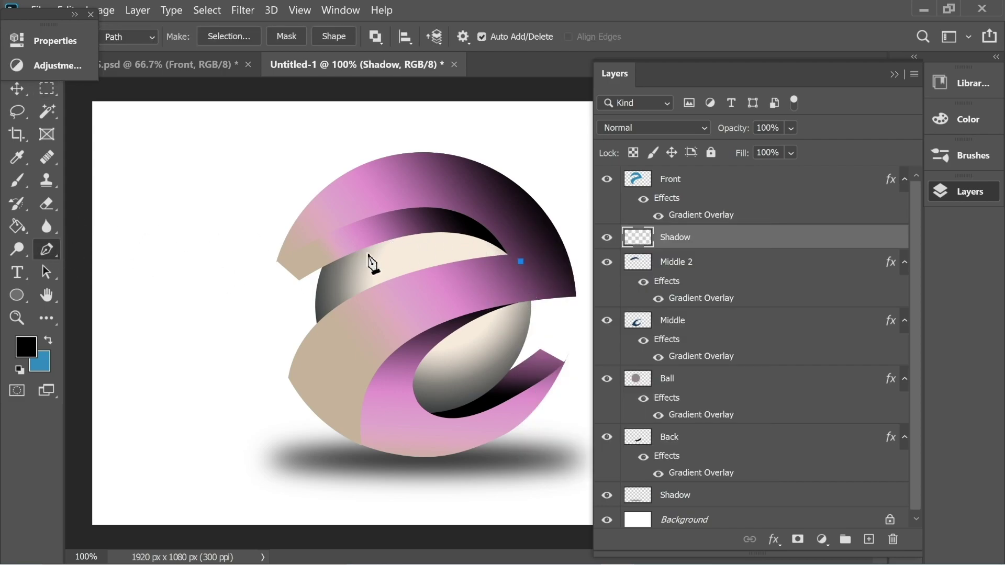
{"action": "left_click_drag", "start_coordinate": [319, 284], "coordinate": [216, 357]}
{"action": "left_click", "coordinate": [318, 284], "text": "alt"}
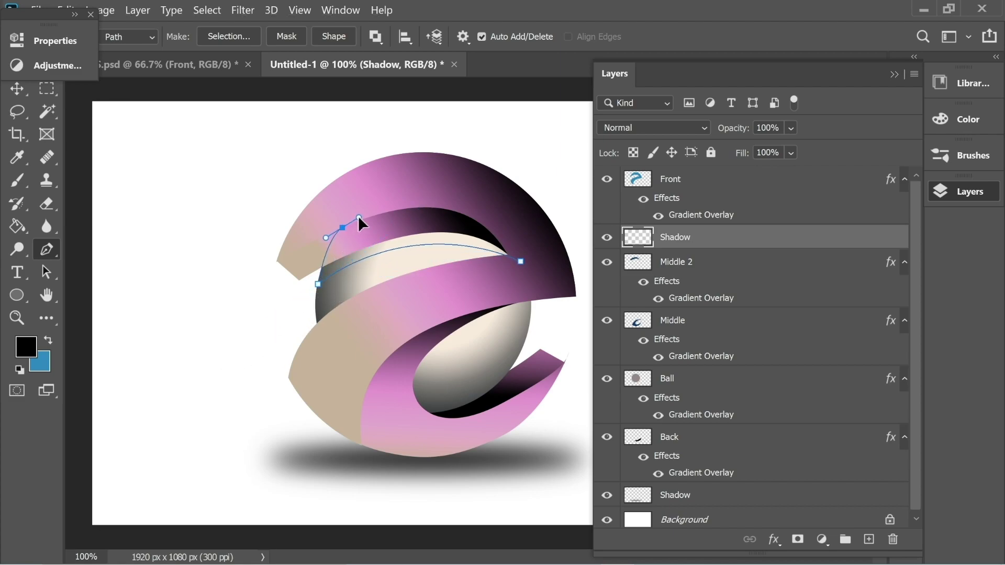
{"action": "left_click", "coordinate": [495, 211]}
{"action": "left_click", "coordinate": [524, 241]}
{"action": "left_click", "coordinate": [521, 261]}
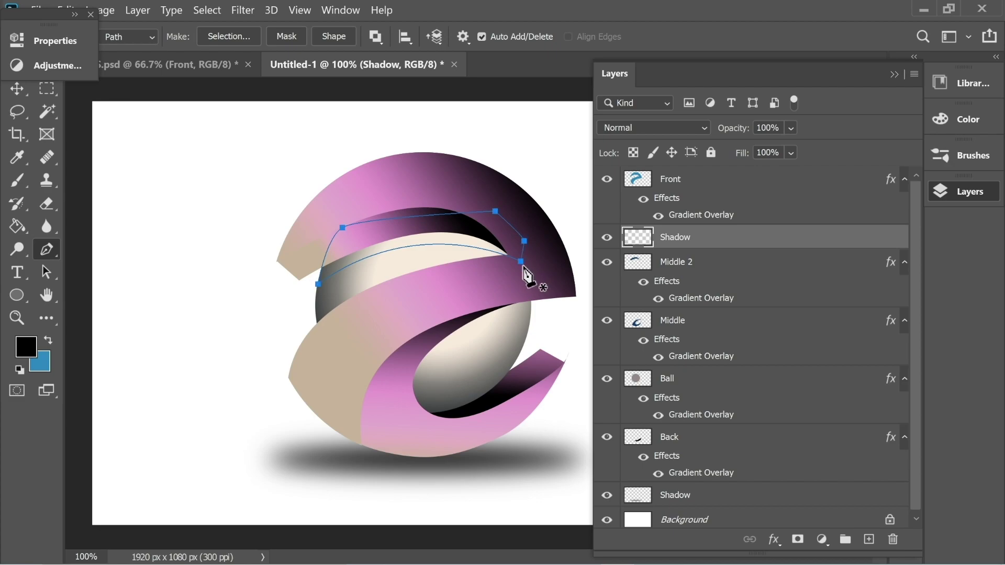
{"action": "right_click", "coordinate": [523, 268]}
{"action": "left_click", "coordinate": [560, 251]}
{"action": "left_click", "coordinate": [630, 153]}
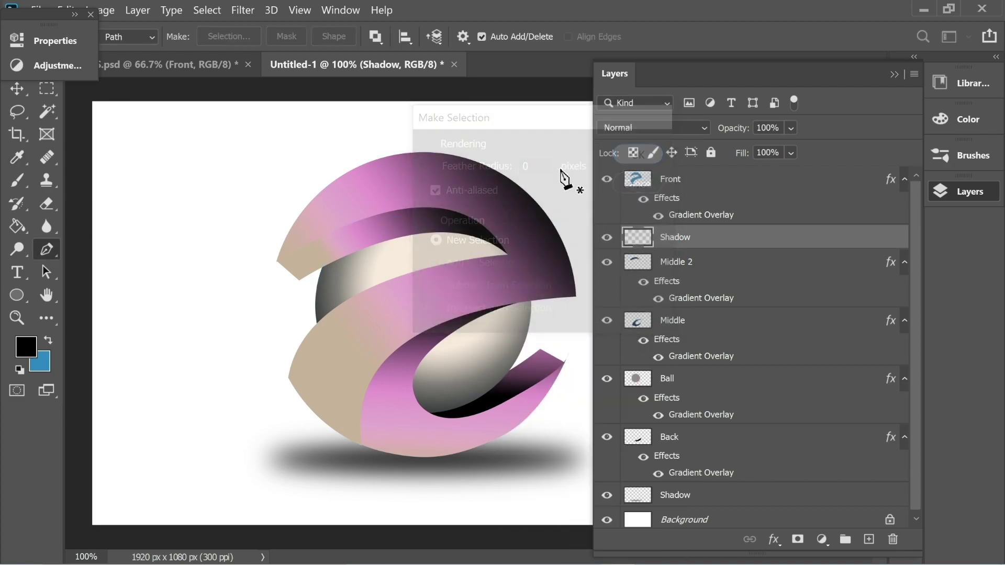
- Fill the selection black, move Shadow below Middle, set 41% opacity, and deselect
{"action": "left_click", "coordinate": [17, 226]}
{"action": "left_click", "coordinate": [426, 245]}
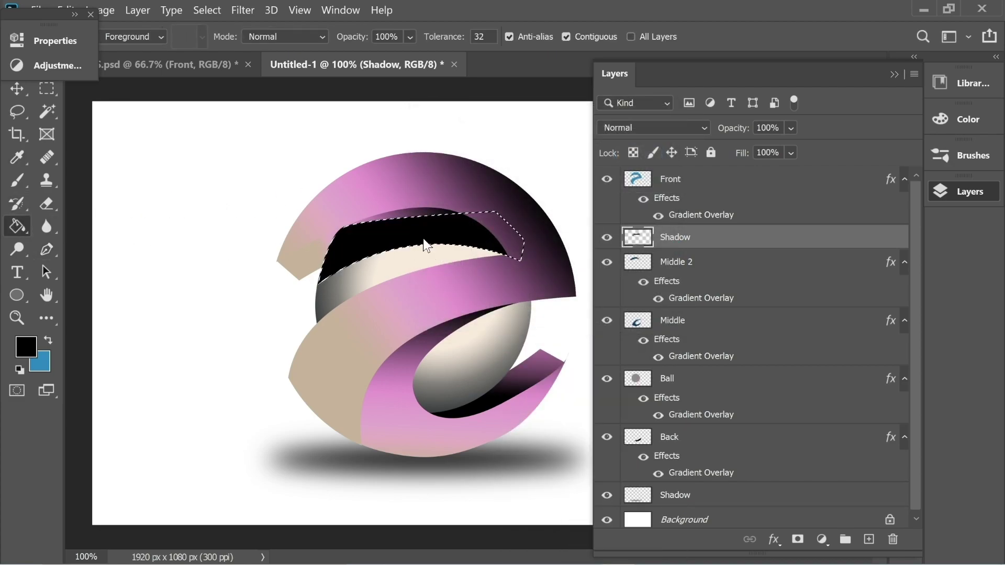
{"action": "left_click_drag", "start_coordinate": [680, 238], "coordinate": [683, 347]}
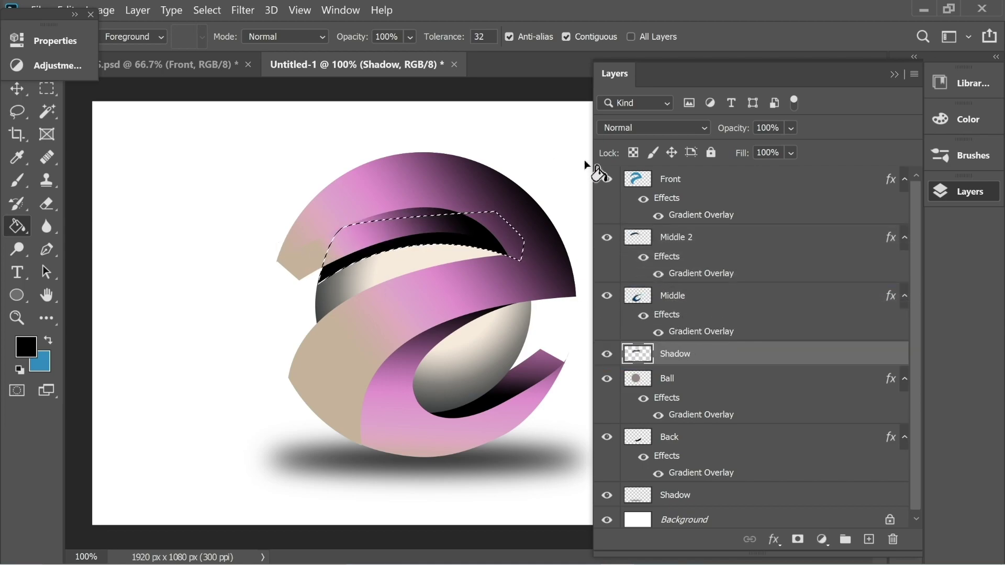
{"action": "left_click_drag", "start_coordinate": [812, 150], "coordinate": [794, 156]}
{"action": "left_click", "coordinate": [46, 89]}
{"action": "left_click", "coordinate": [99, 148]}
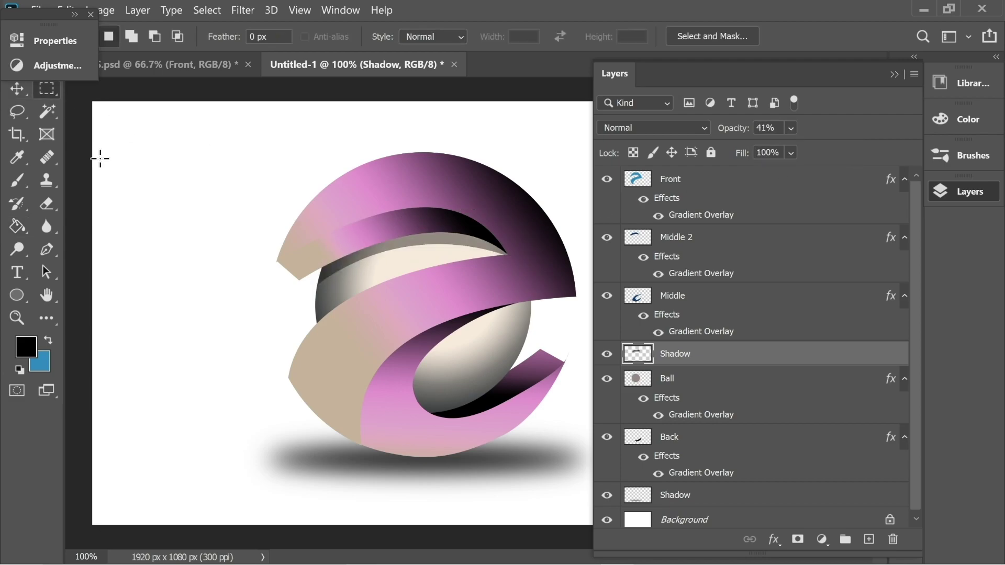
{"action": "left_click", "coordinate": [46, 249]}
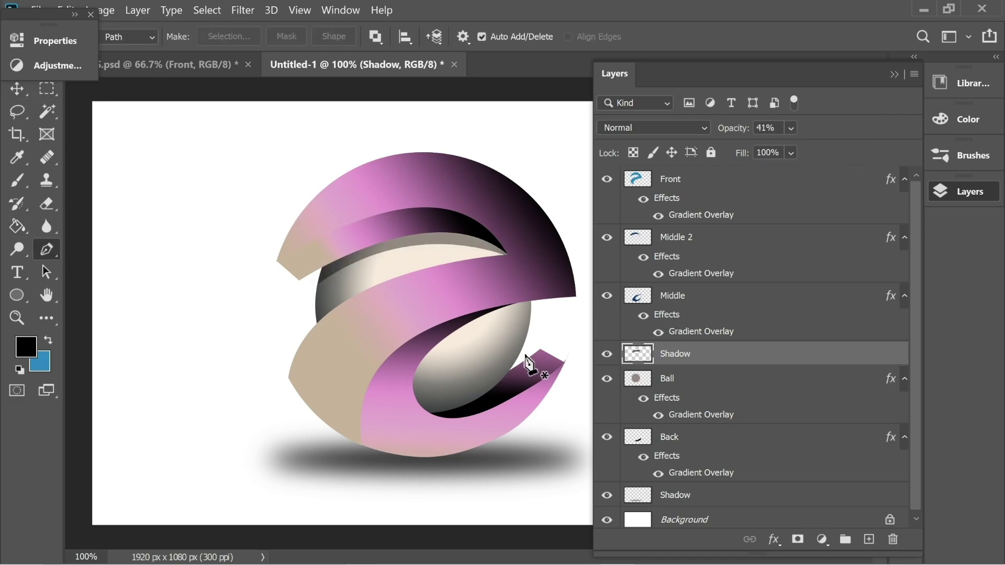
- Trace a closed Pen path along the lower ribbon's inner edge over the ball
{"action": "left_click", "coordinate": [541, 300]}
{"action": "left_click_drag", "start_coordinate": [438, 421], "coordinate": [501, 494]}
{"action": "left_click", "coordinate": [438, 422], "text": "alt"}
{"action": "left_click", "coordinate": [381, 406]}
{"action": "left_click", "coordinate": [396, 363]}
{"action": "left_click", "coordinate": [444, 319]}
{"action": "left_click", "coordinate": [495, 291]}
{"action": "left_click_drag", "start_coordinate": [541, 300], "coordinate": [511, 285]}
- Convert the path to a selection, fill it dark, deselect, and zoom out
{"action": "right_click", "coordinate": [507, 285]}
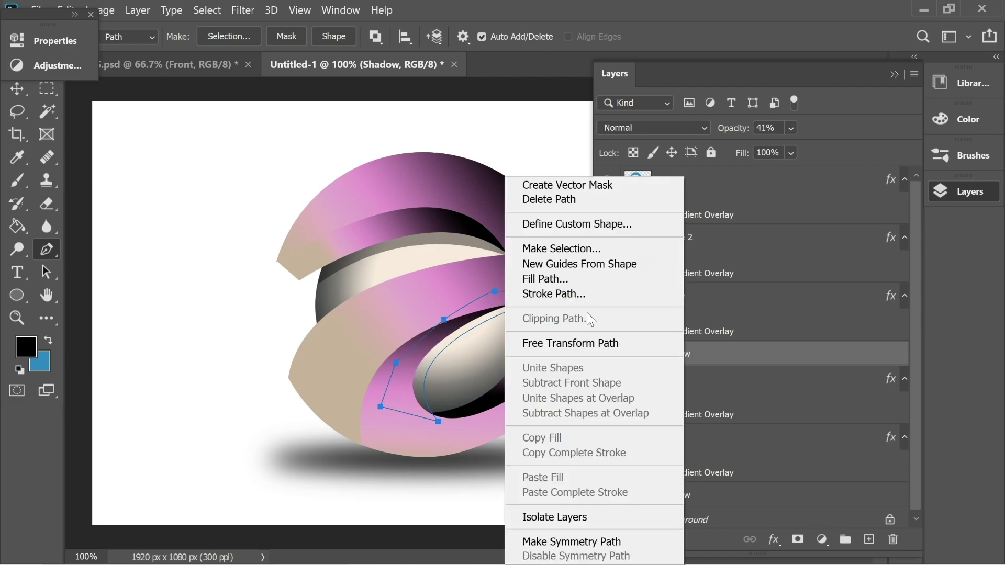
{"action": "left_click", "coordinate": [554, 248]}
{"action": "left_click", "coordinate": [638, 153]}
{"action": "key", "text": "g"}
{"action": "left_click", "coordinate": [453, 335]}
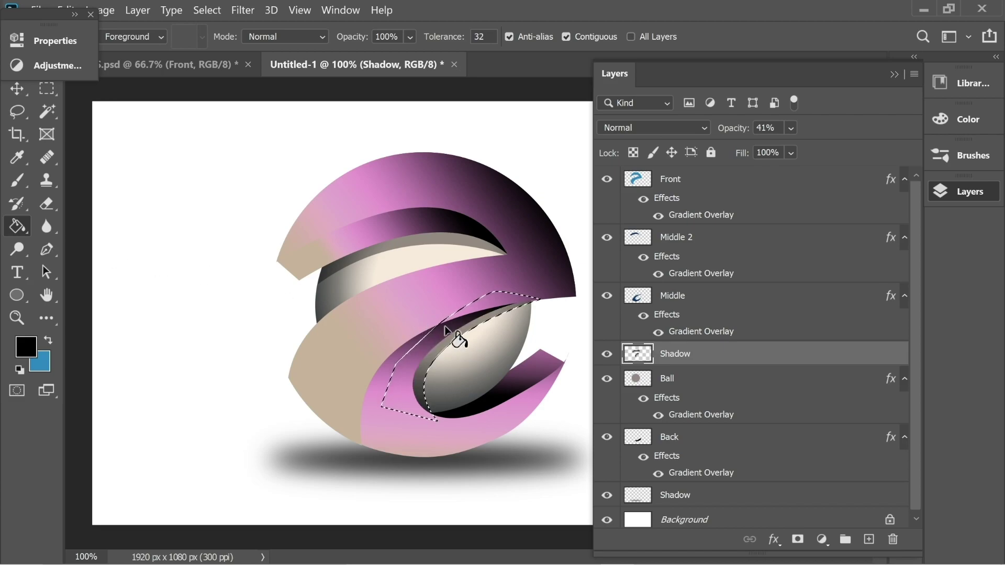
{"action": "left_click", "coordinate": [49, 94]}
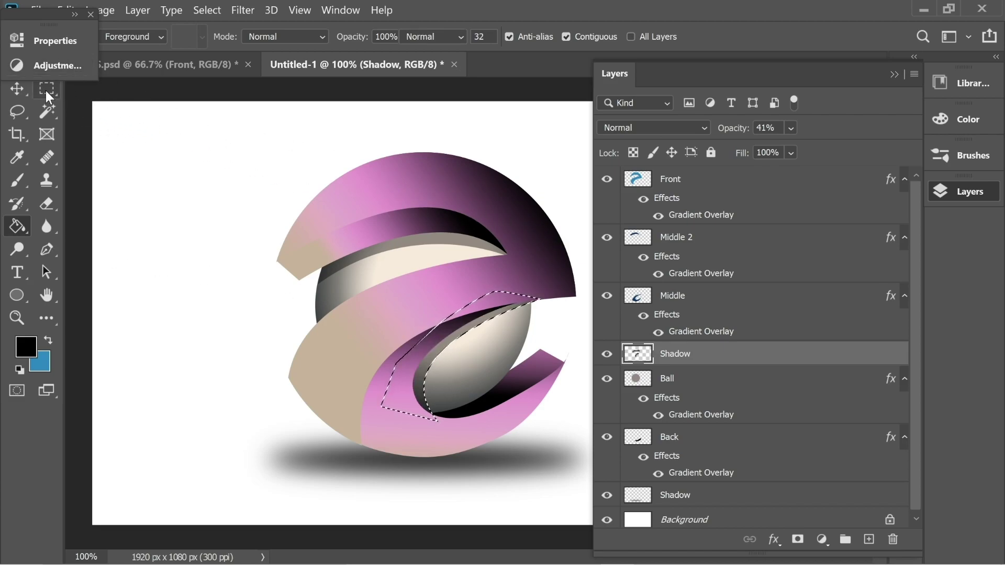
{"action": "left_click", "coordinate": [147, 122]}
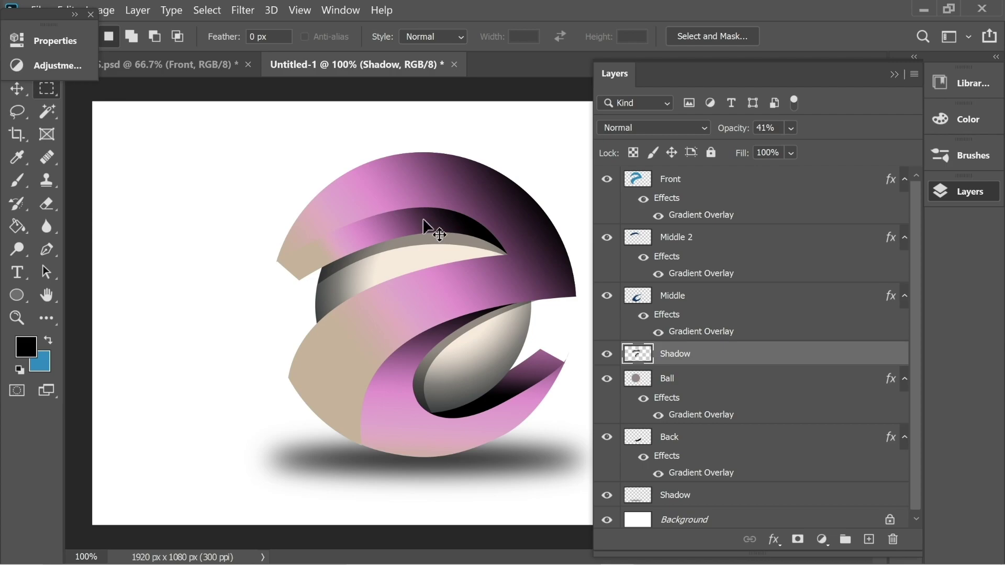
{"action": "key", "text": "ctrl+minus"}
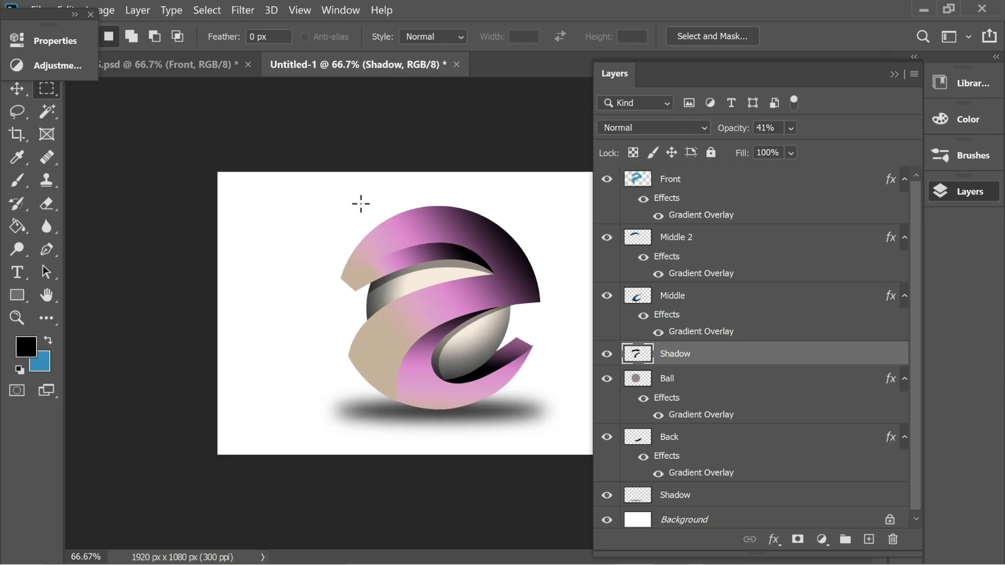
- Duplicate the Front ribbon layer as Front copy
{"action": "left_click", "coordinate": [688, 189]}
{"action": "left_click", "coordinate": [643, 198]}
{"action": "left_click", "coordinate": [643, 198]}
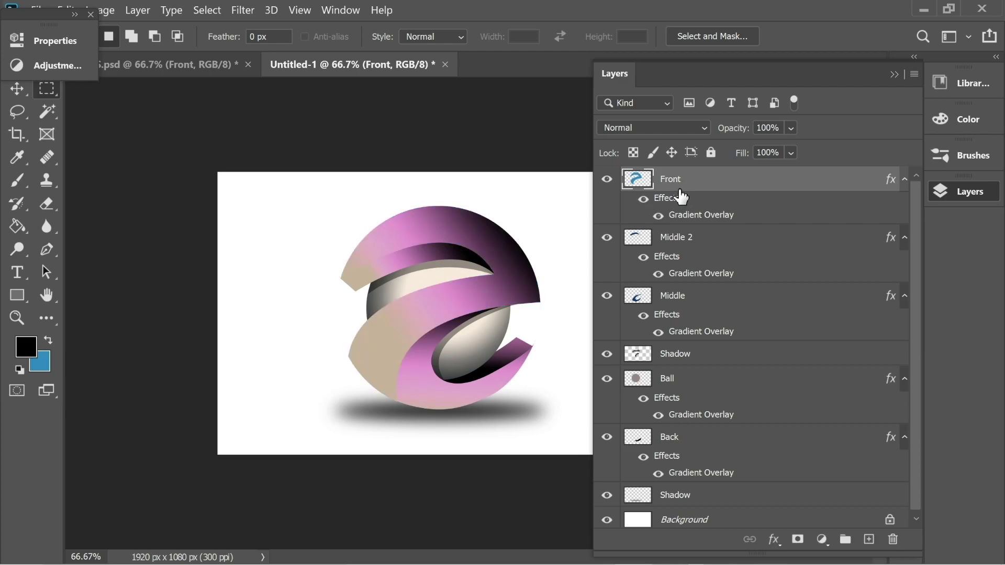
{"action": "key", "text": "ctrl+j"}
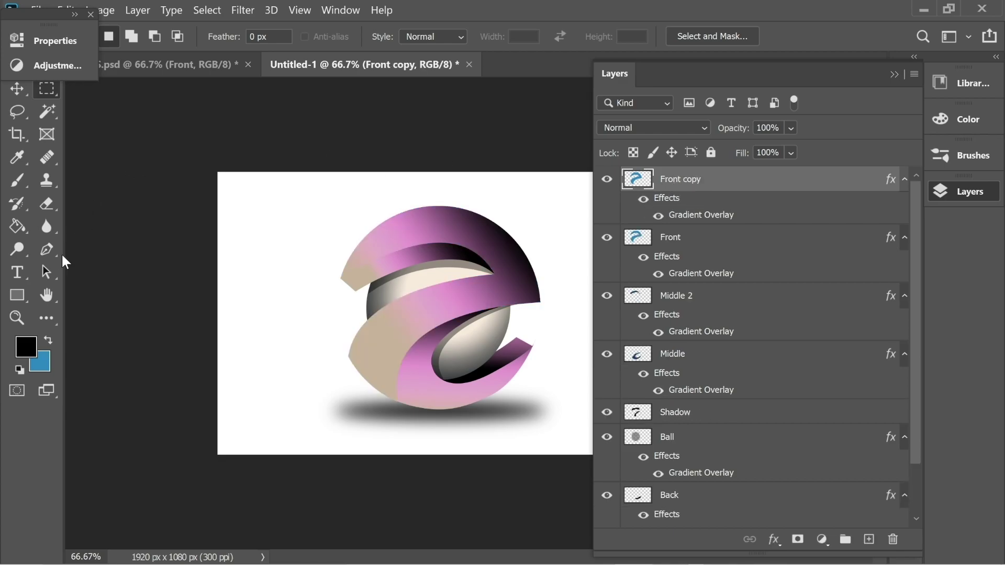
- Draw a closed pen path curving around the ball's lower right
{"action": "left_click", "coordinate": [46, 250]}
{"action": "left_click", "coordinate": [345, 444]}
{"action": "left_click", "coordinate": [570, 289]}
{"action": "left_click_drag", "start_coordinate": [579, 286], "coordinate": [808, 314]}
{"action": "left_click", "coordinate": [570, 288]}
{"action": "left_click", "coordinate": [587, 403]}
{"action": "left_click_drag", "start_coordinate": [433, 456], "coordinate": [425, 459]}
{"action": "left_click", "coordinate": [349, 458]}
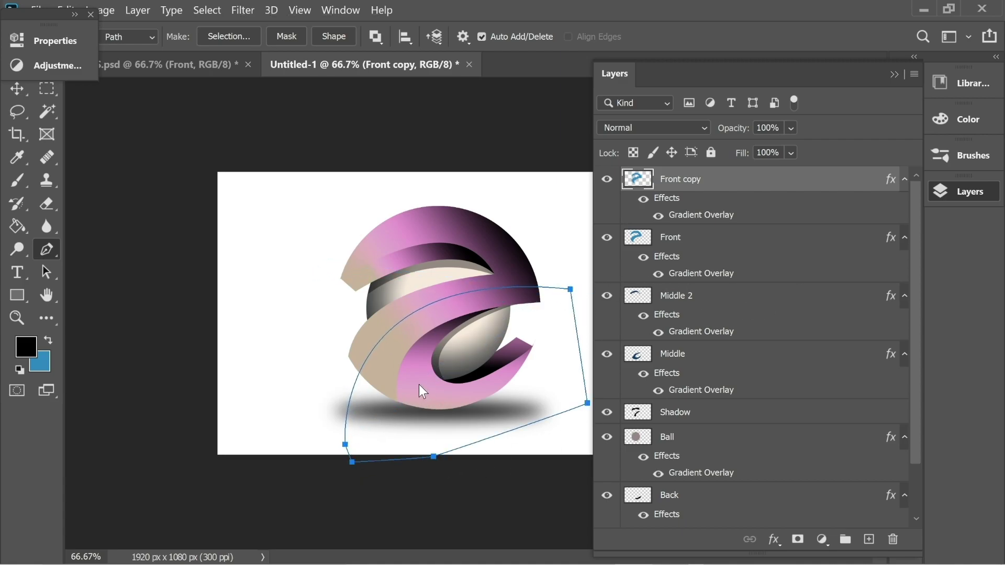
- Convert the path to a selection, fill it into Front copy, then deselect
{"action": "right_click", "coordinate": [417, 388]}
{"action": "left_click", "coordinate": [460, 244]}
{"action": "left_click", "coordinate": [641, 152]}
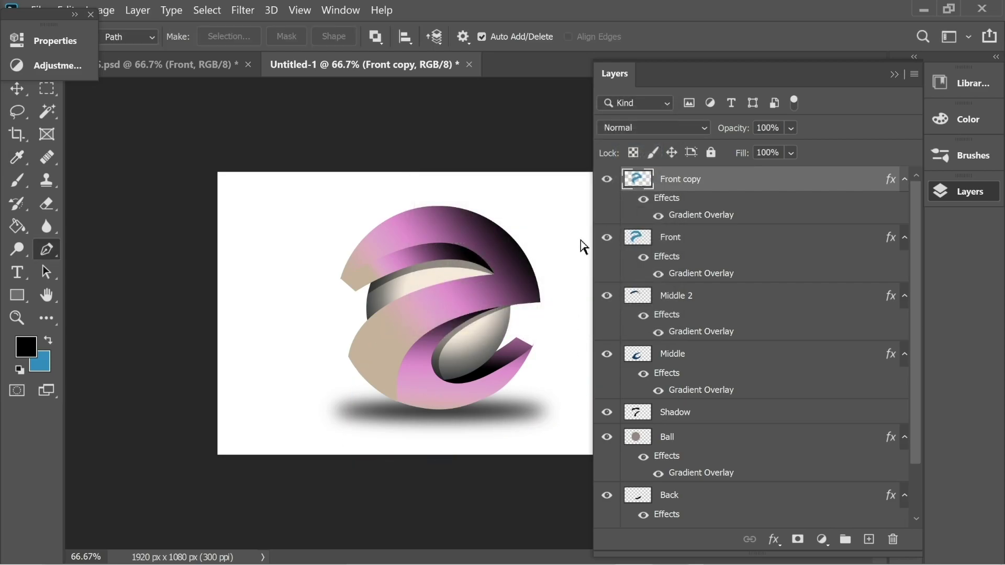
{"action": "key", "text": "ctrl+BackSpace"}
{"action": "key", "text": "ctrl+d"}
{"action": "left_click", "coordinate": [644, 199]}
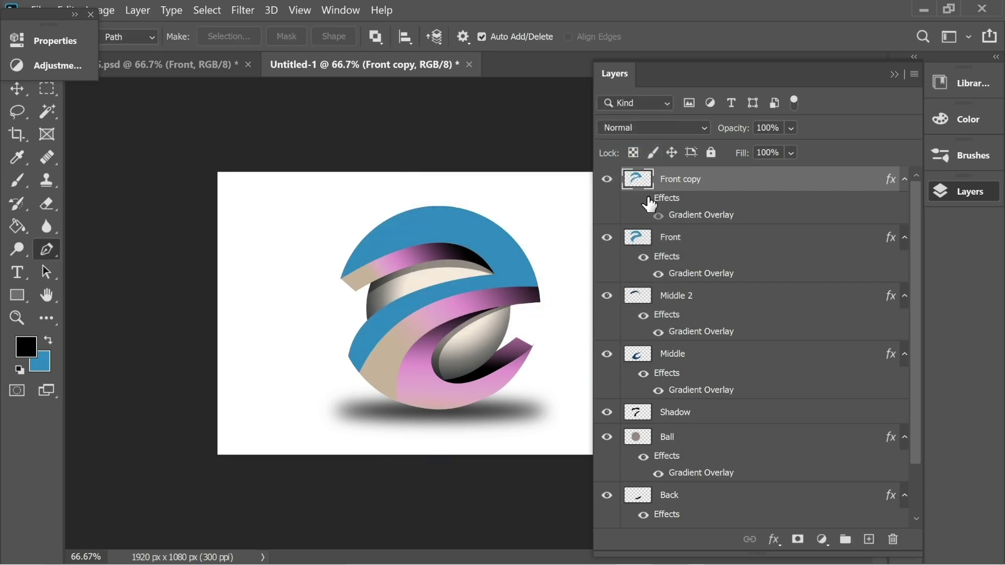
{"action": "left_click", "coordinate": [643, 199]}
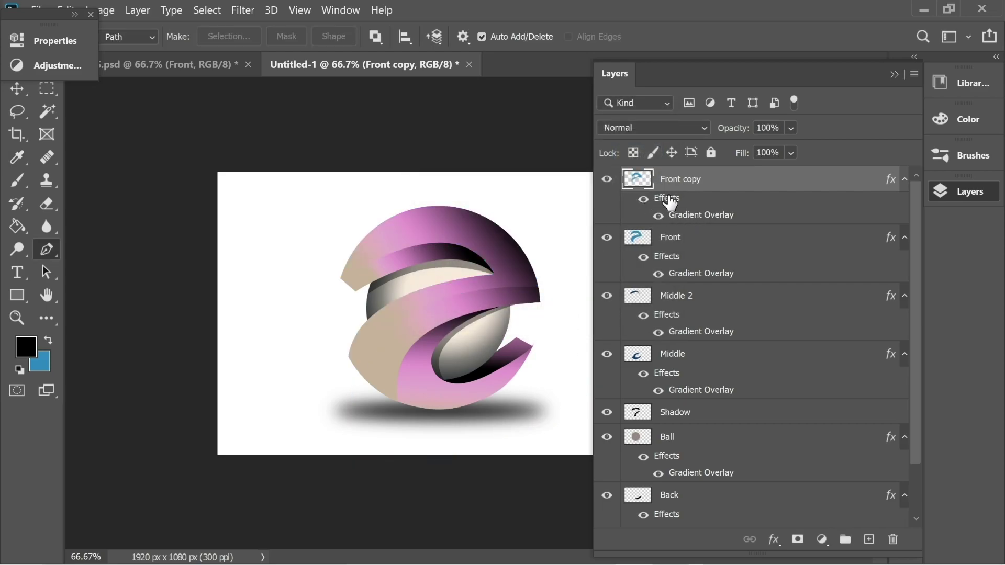
{"action": "double_click", "coordinate": [669, 201]}
- Remove the gradient's black 86% stop and shift the pink stop to 56%
{"action": "left_click_drag", "start_coordinate": [296, 94], "coordinate": [702, 105]}
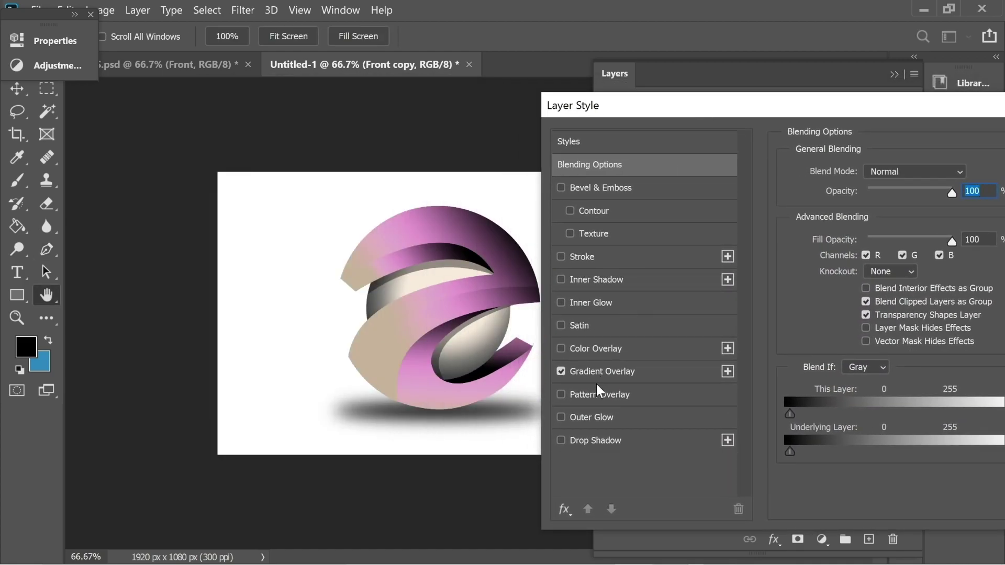
{"action": "left_click", "coordinate": [599, 374]}
{"action": "left_click", "coordinate": [899, 215]}
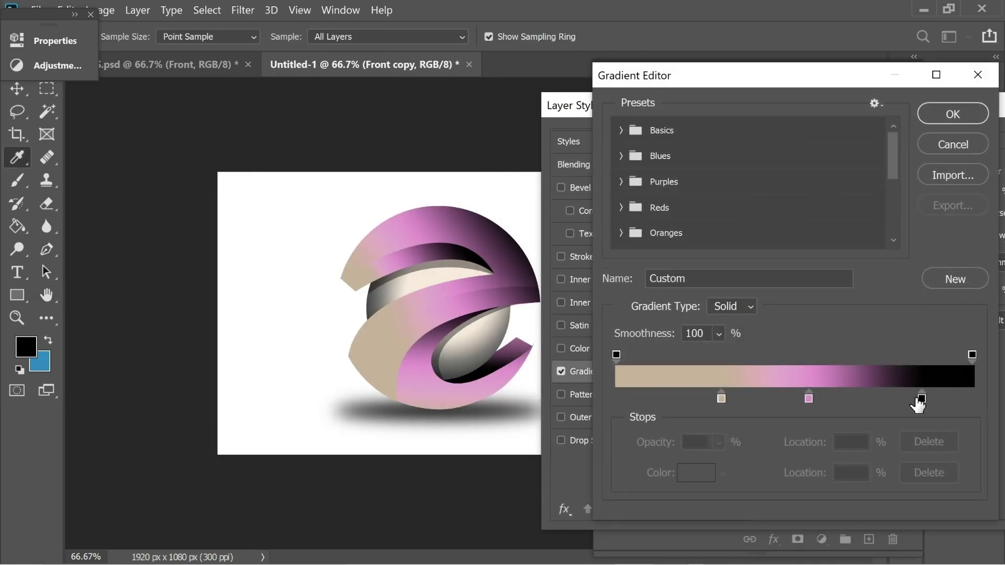
{"action": "left_click", "coordinate": [922, 397]}
{"action": "double_click", "coordinate": [922, 398]}
{"action": "left_click", "coordinate": [915, 131]}
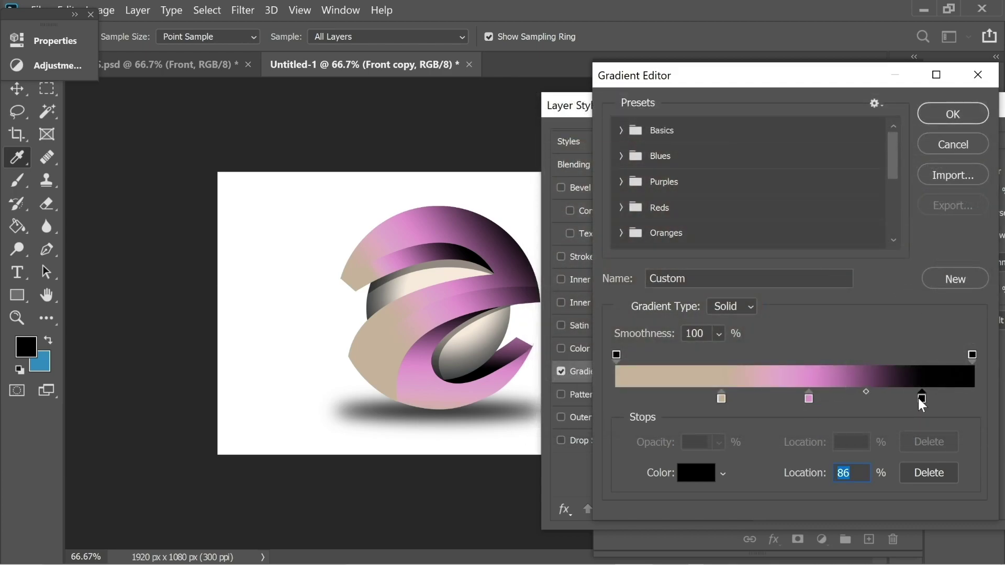
{"action": "left_click_drag", "start_coordinate": [919, 400], "coordinate": [914, 429]}
{"action": "left_click_drag", "start_coordinate": [809, 399], "coordinate": [817, 402]}
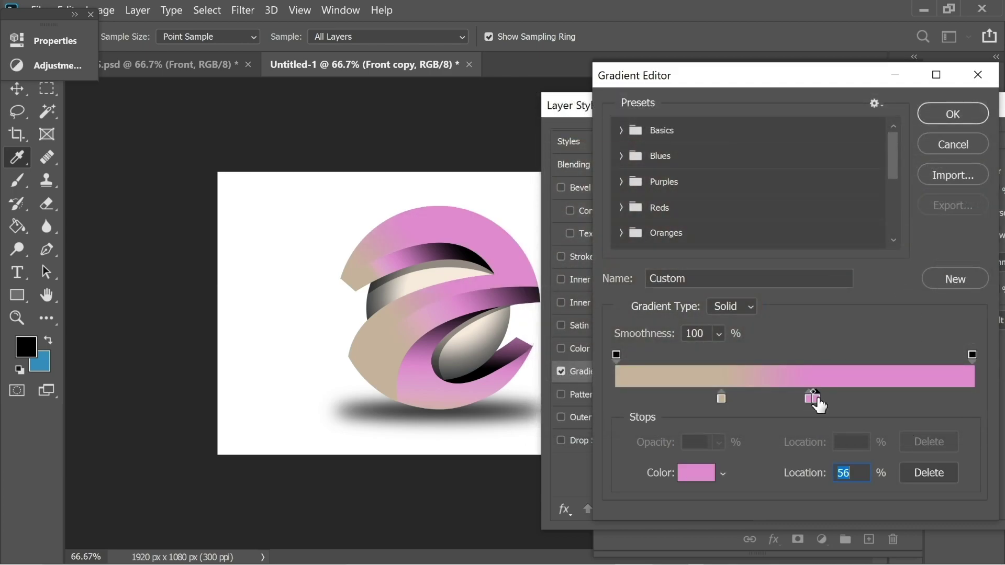
- Set the gradient's end stop to a near-black deep purple
{"action": "double_click", "coordinate": [973, 398]}
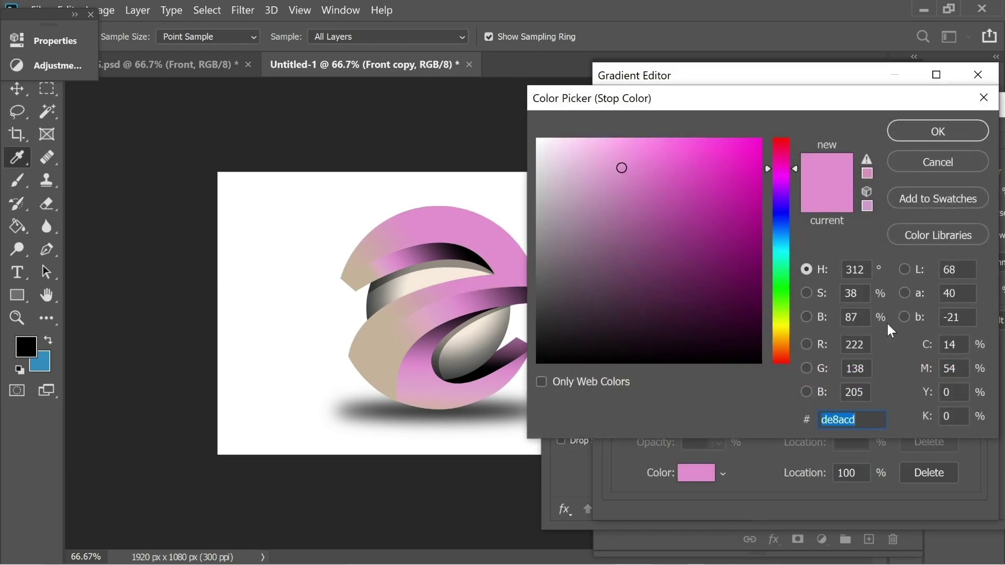
{"action": "left_click_drag", "start_coordinate": [757, 321], "coordinate": [755, 352]}
{"action": "left_click", "coordinate": [767, 347]}
{"action": "left_click", "coordinate": [782, 169]}
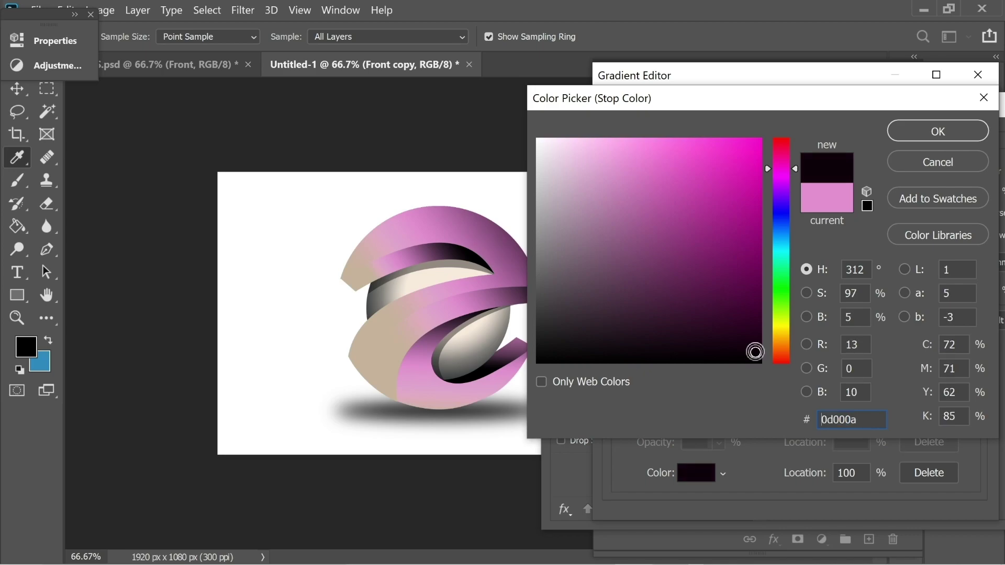
{"action": "left_click", "coordinate": [938, 131]}
- Lighten the middle pink stop and make the beige stop pale cream, then apply
{"action": "double_click", "coordinate": [813, 396]}
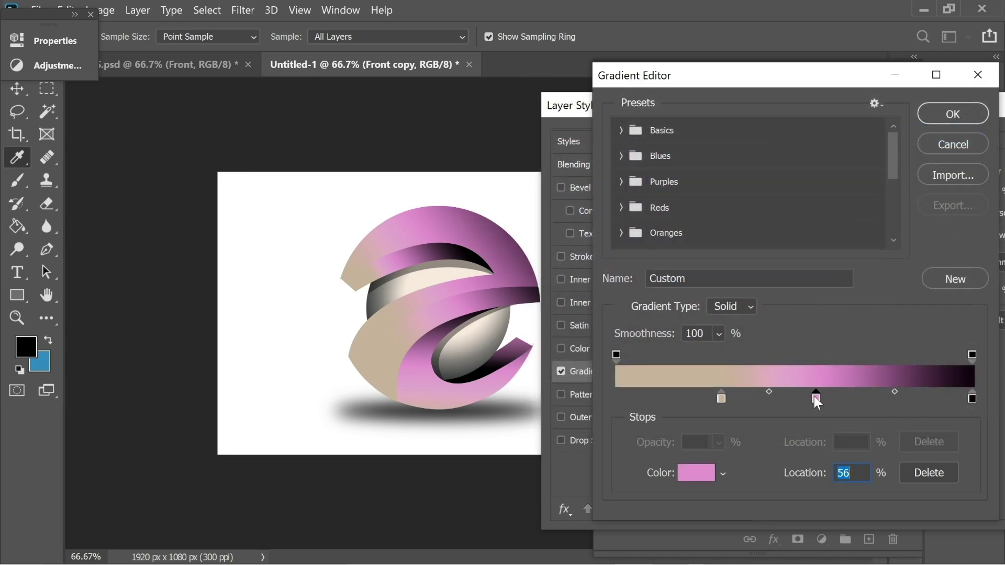
{"action": "mouse_move", "coordinate": [621, 168]}
{"action": "left_mouse_down"}
{"action": "mouse_move", "coordinate": [618, 149]}
{"action": "mouse_move", "coordinate": [623, 155]}
{"action": "left_mouse_up"}
{"action": "left_click", "coordinate": [955, 137]}
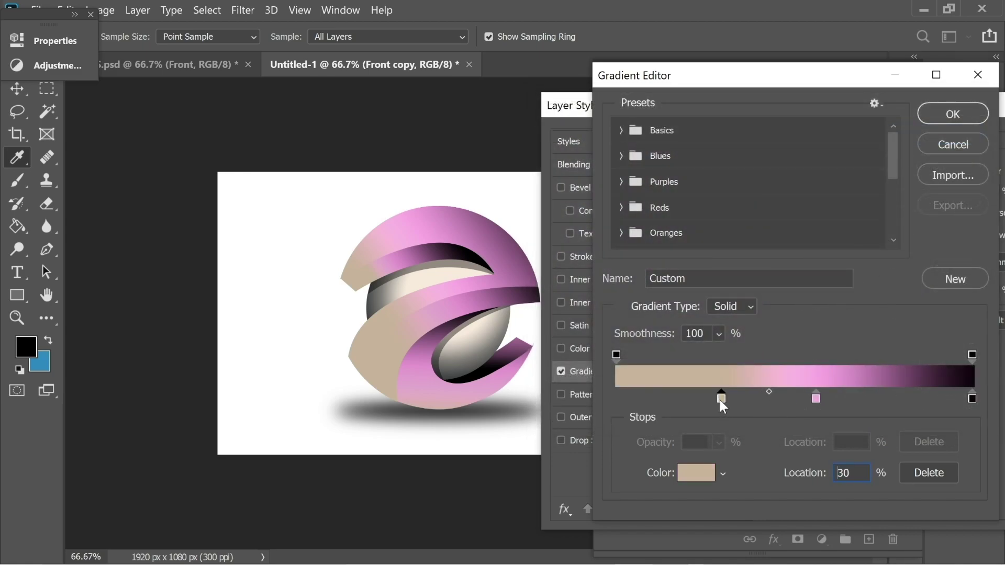
{"action": "double_click", "coordinate": [721, 398]}
{"action": "left_click", "coordinate": [577, 157]}
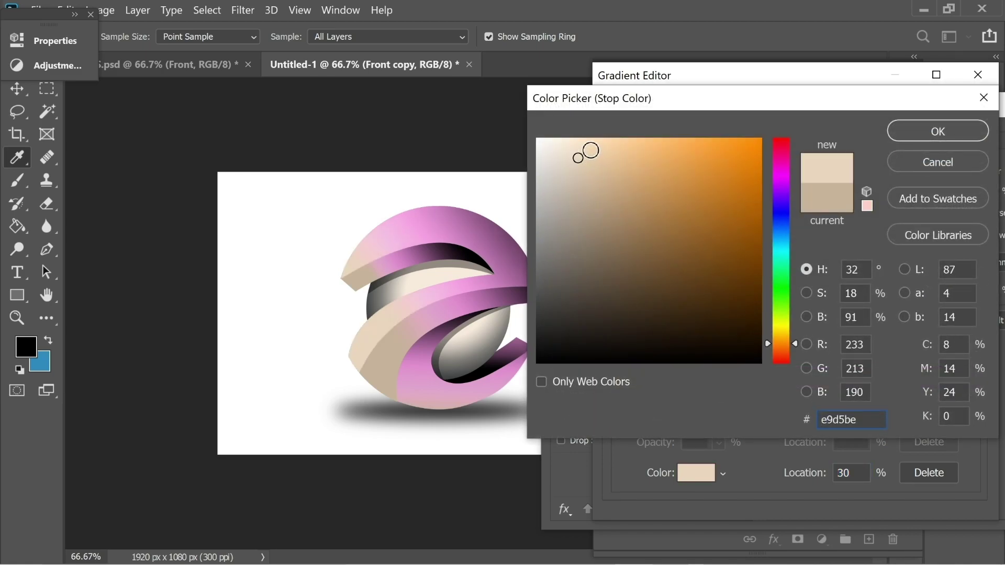
{"action": "left_click", "coordinate": [948, 131]}
{"action": "left_click", "coordinate": [949, 112]}
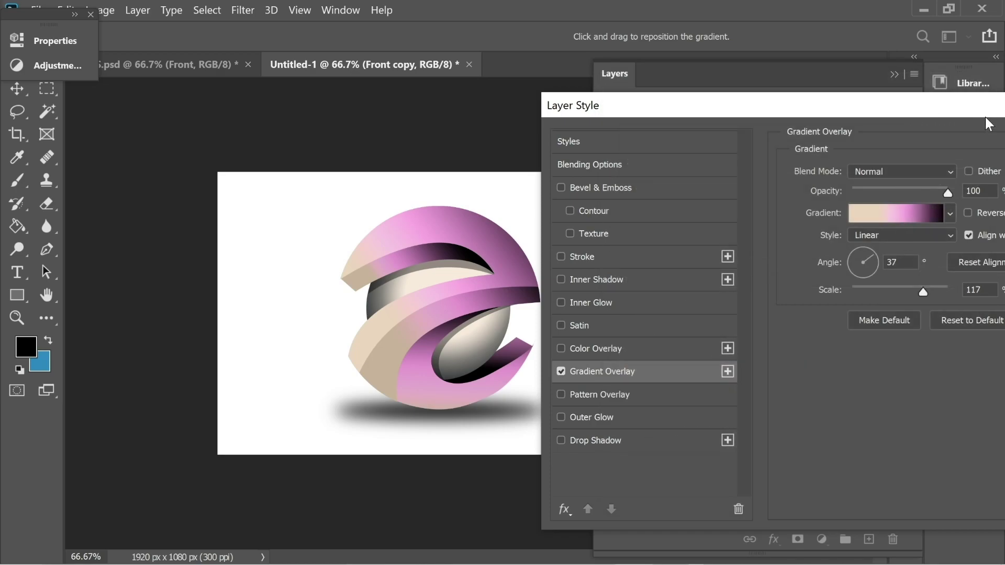
{"action": "left_click", "coordinate": [946, 135]}
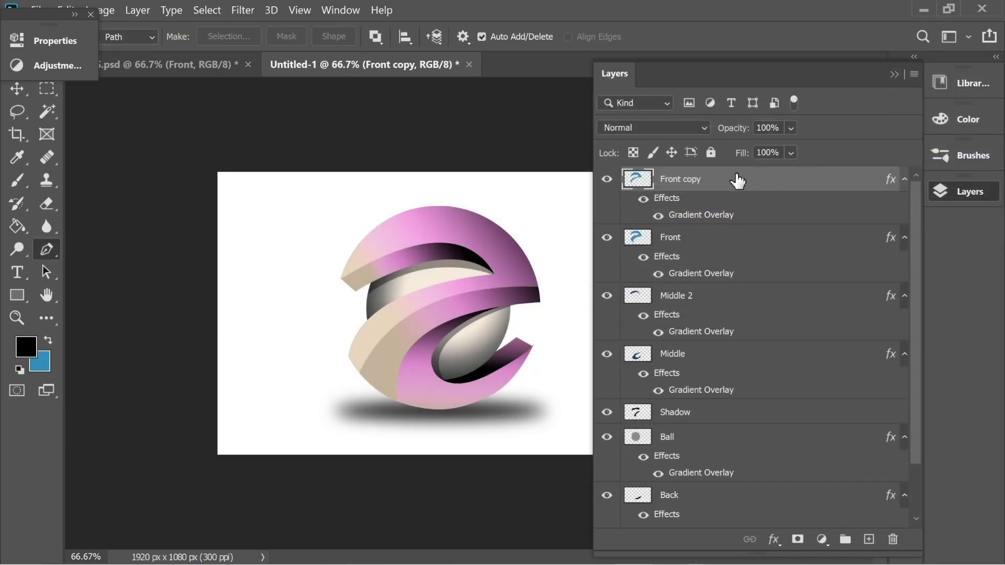
- Type the text SAM’ on a new layer to the right of the ball
{"action": "left_click", "coordinate": [869, 539]}
{"action": "left_click", "coordinate": [892, 74]}
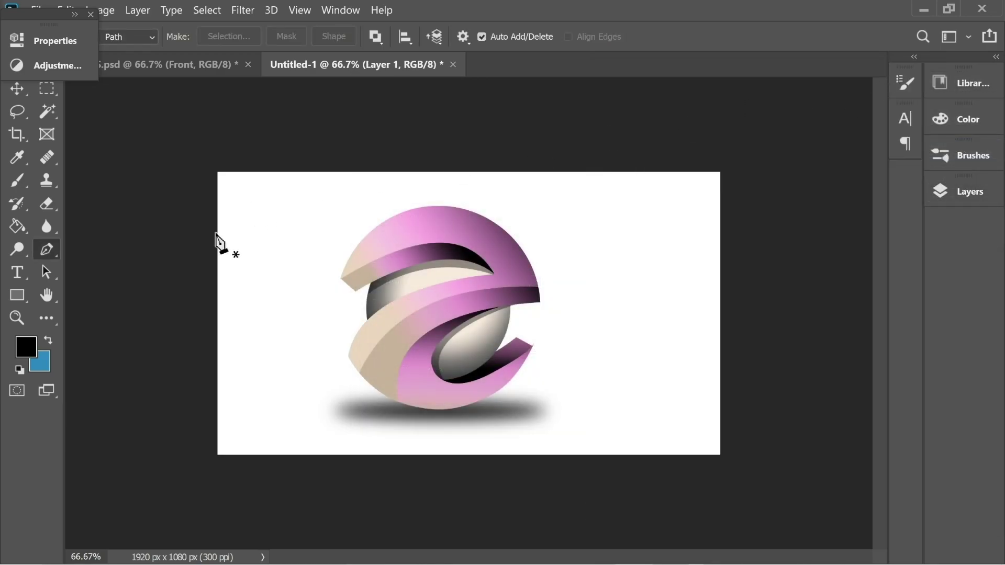
{"action": "left_click", "coordinate": [17, 272]}
{"action": "left_click", "coordinate": [611, 344]}
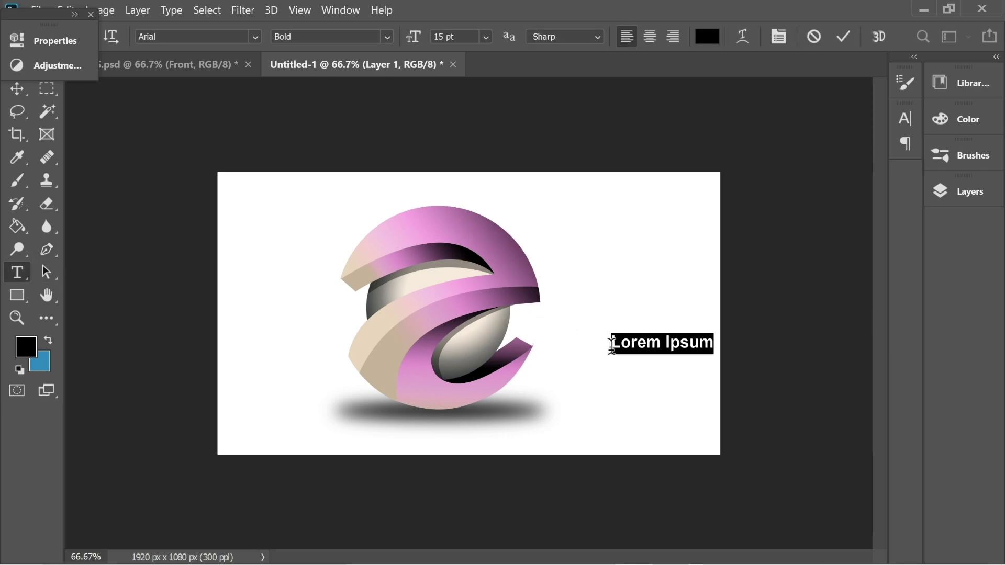
{"action": "type", "text": "SAM’"}
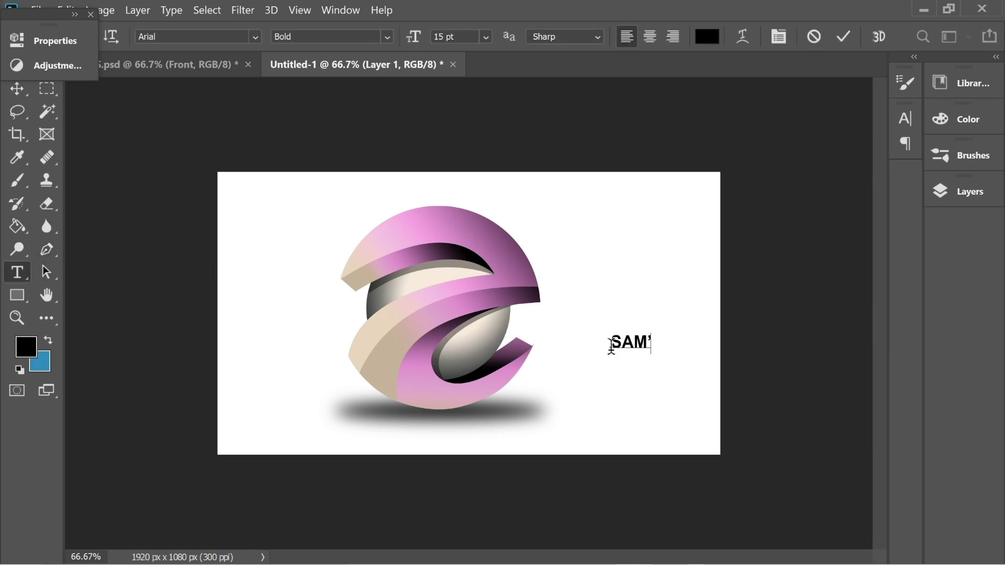
{"action": "left_click", "coordinate": [17, 88]}
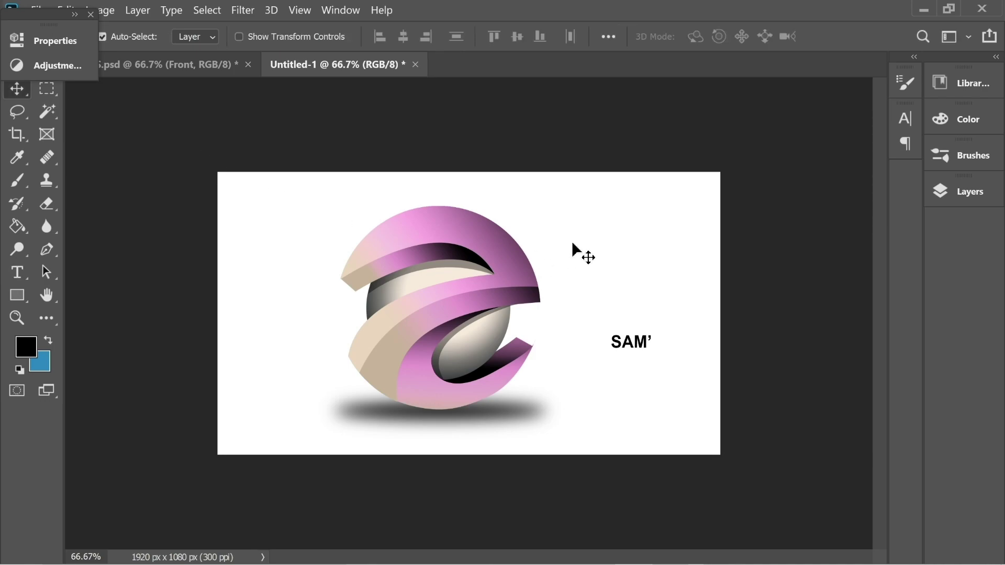
- Duplicate the text, reduce it to S, flip it horizontally and place it after SAM’
{"action": "left_click_drag", "start_coordinate": [635, 346], "coordinate": [653, 363]}
{"action": "double_click", "coordinate": [628, 361]}
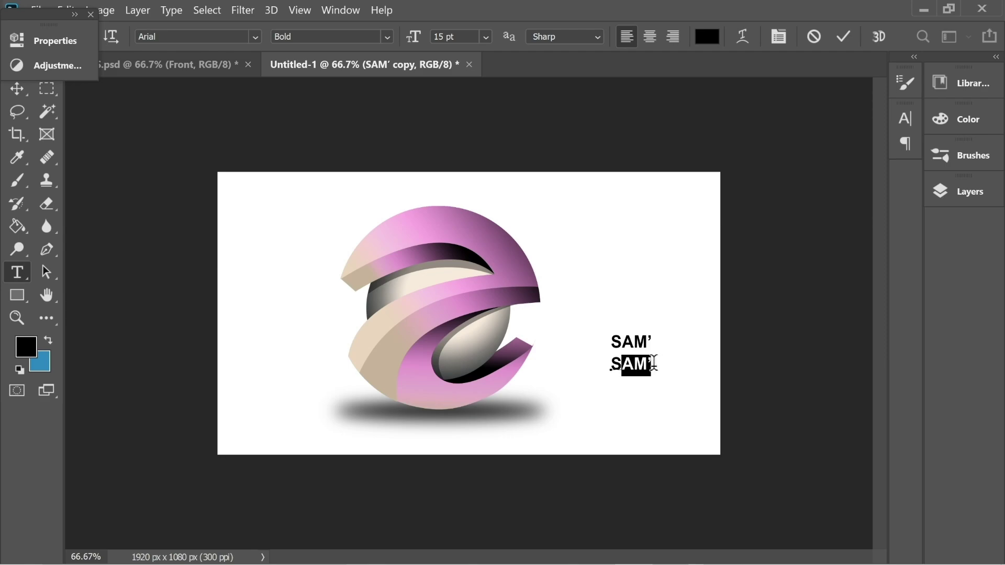
{"action": "key", "text": "BackSpace"}
{"action": "left_click", "coordinate": [17, 89]}
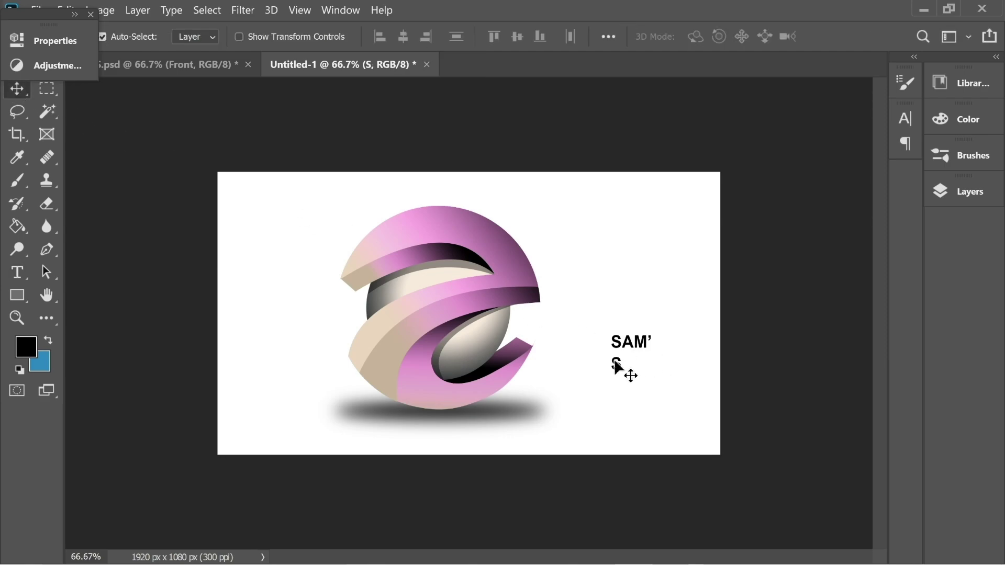
{"action": "left_click", "coordinate": [66, 10]}
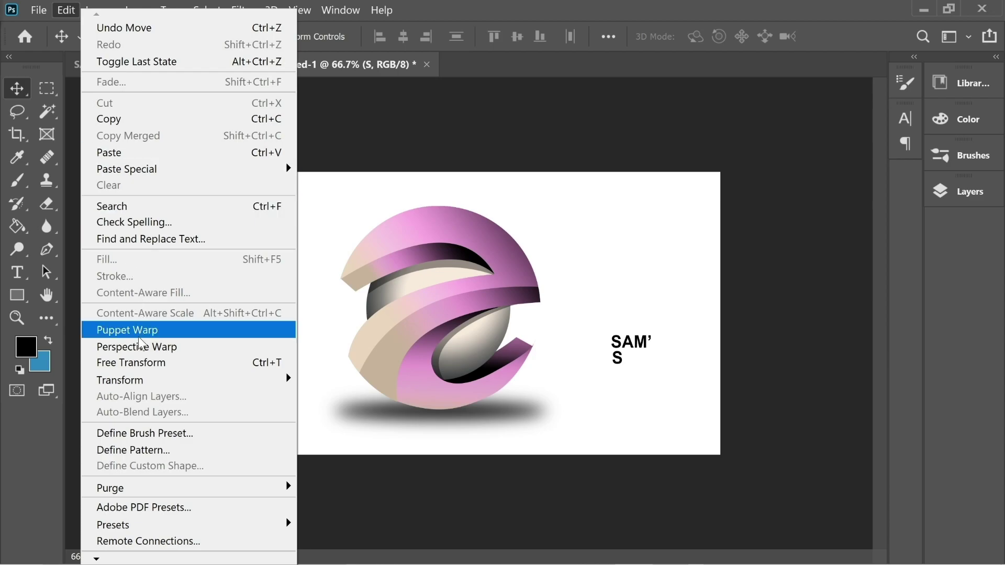
{"action": "mouse_move", "coordinate": [157, 380]}
{"action": "left_click", "coordinate": [352, 370]}
{"action": "left_click_drag", "start_coordinate": [622, 367], "coordinate": [659, 351]}
- Scale both text layers together to about 133%
{"action": "key", "text": "ctrl+alt+a"}
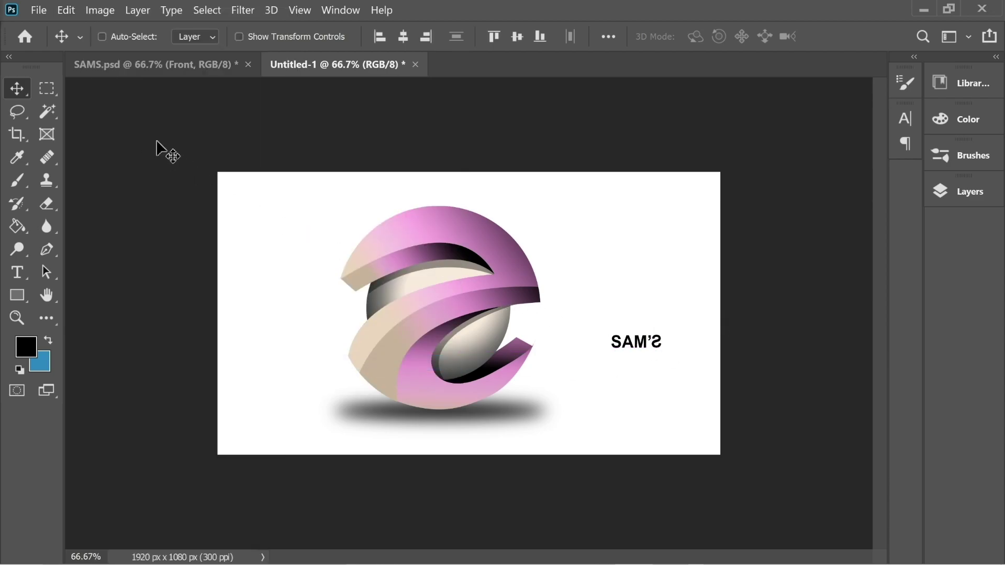
{"action": "key", "text": "ctrl+t"}
{"action": "left_click_drag", "start_coordinate": [666, 337], "coordinate": [670, 327]}
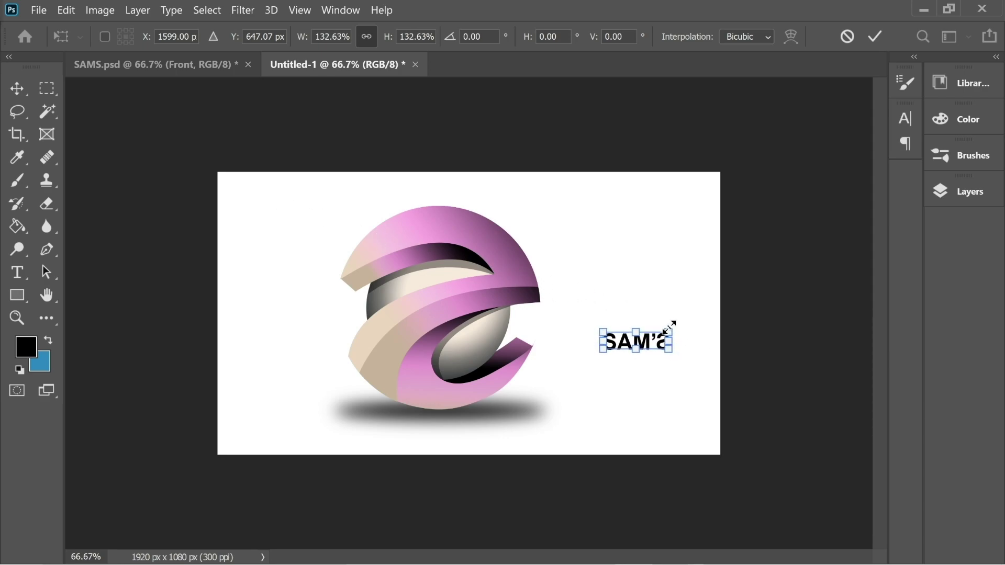
- Draw a 440 × 156 px rectangle around SAM’S with no fill and 7.41 px pink stroke
{"action": "left_click", "coordinate": [17, 295]}
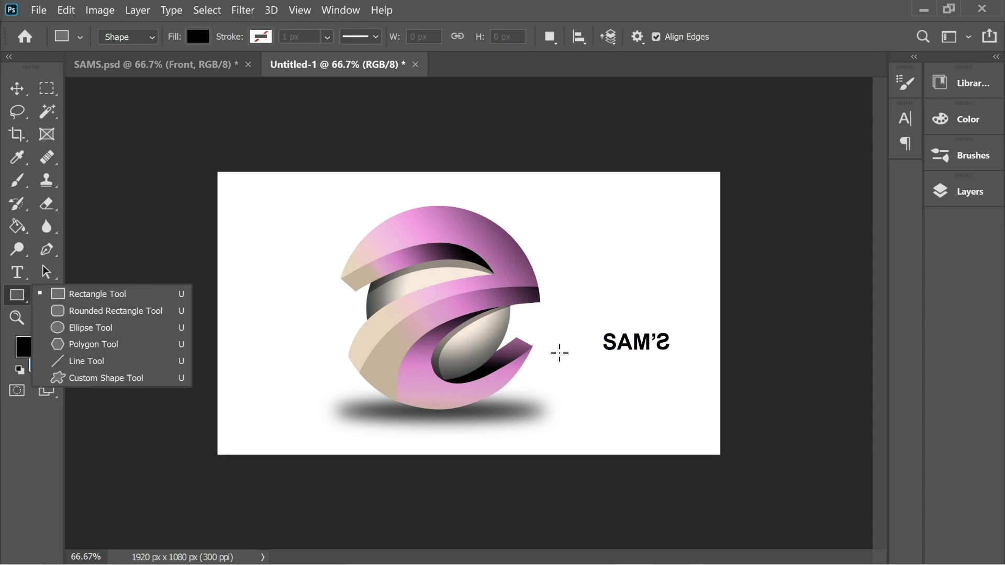
{"action": "left_click", "coordinate": [579, 323]}
{"action": "left_click_drag", "start_coordinate": [577, 322], "coordinate": [693, 361]}
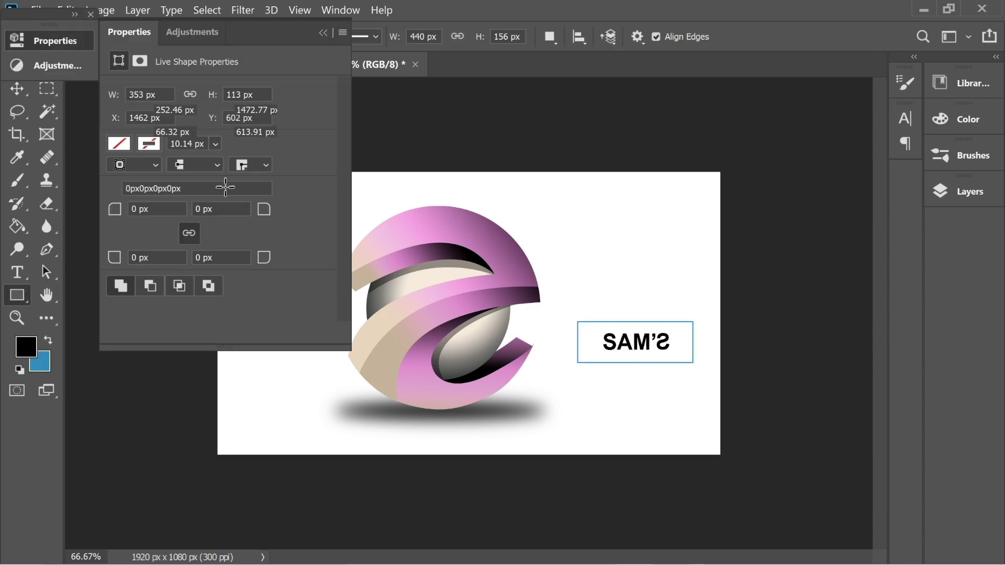
{"action": "left_click", "coordinate": [154, 148]}
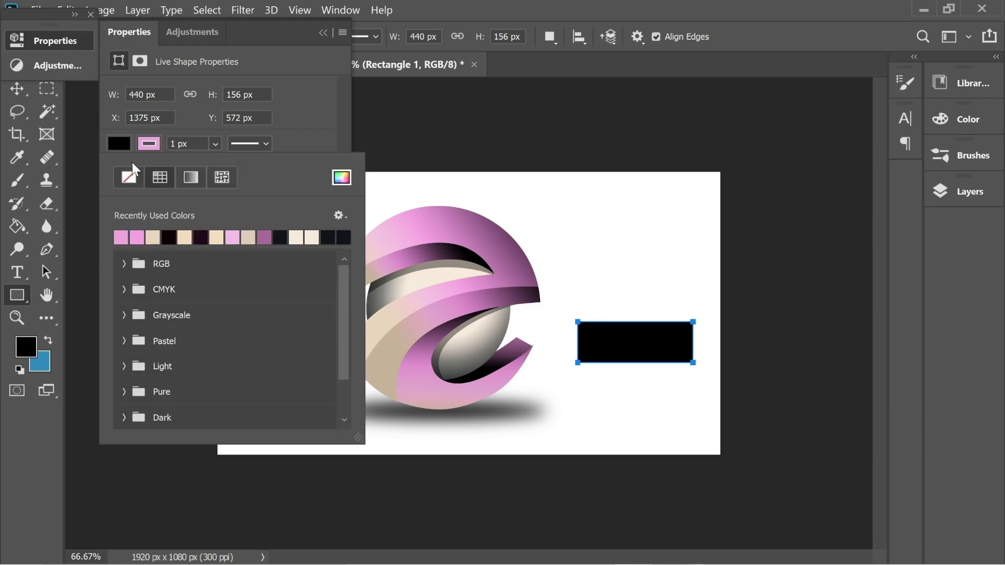
{"action": "left_click", "coordinate": [129, 176]}
{"action": "left_click", "coordinate": [216, 145]}
{"action": "left_click_drag", "start_coordinate": [230, 169], "coordinate": [230, 162]}
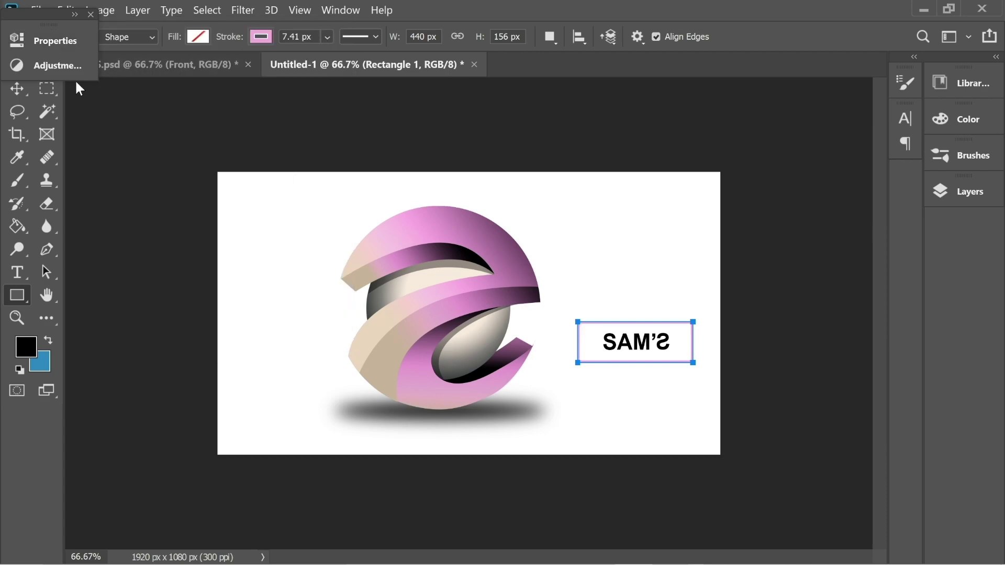
{"action": "left_click", "coordinate": [47, 88]}
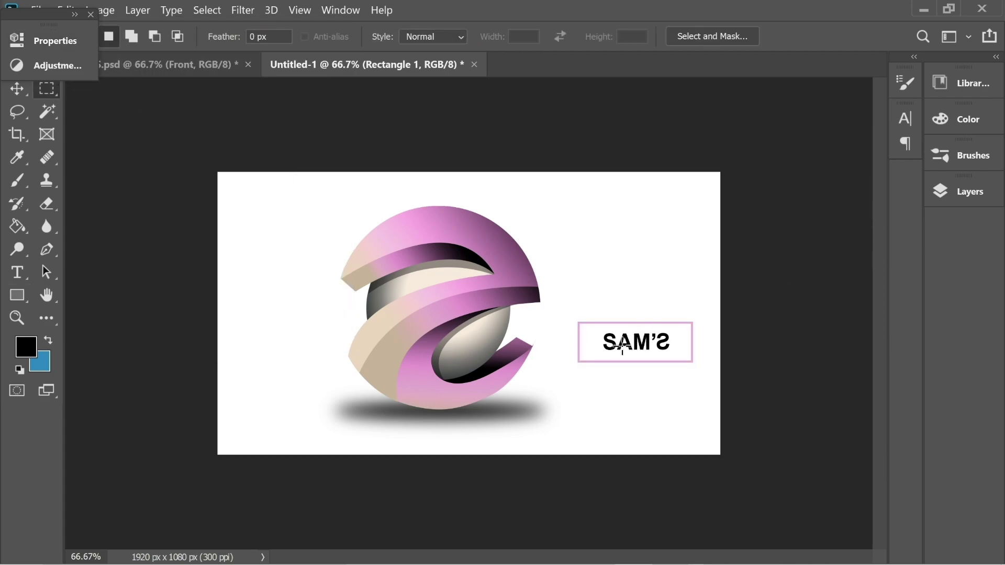
- Rasterize the S and SAM’ text layers
{"action": "left_click", "coordinate": [958, 183]}
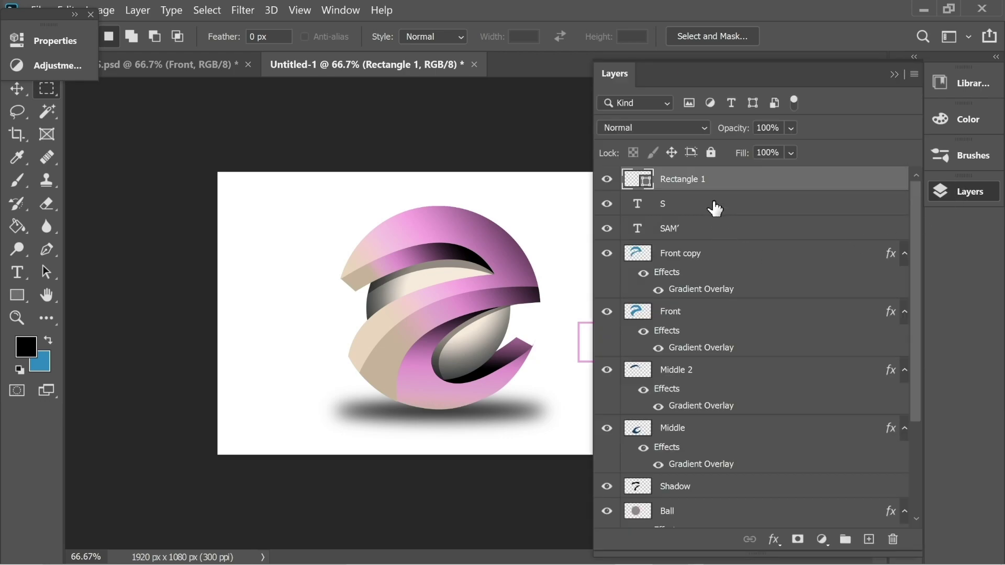
{"action": "left_click", "coordinate": [666, 206]}
{"action": "right_click", "coordinate": [675, 207]}
{"action": "left_click", "coordinate": [714, 288]}
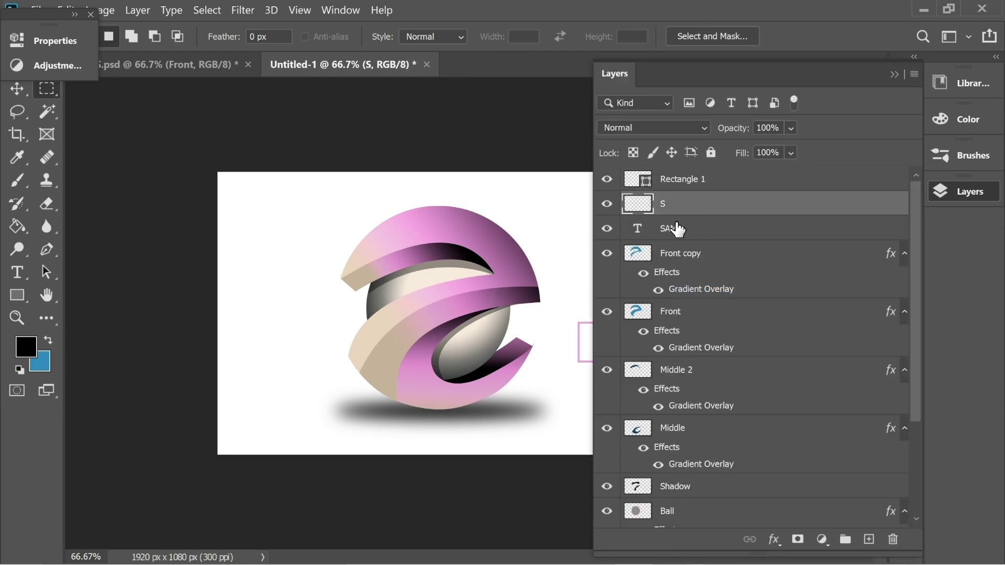
{"action": "right_click", "coordinate": [673, 227]}
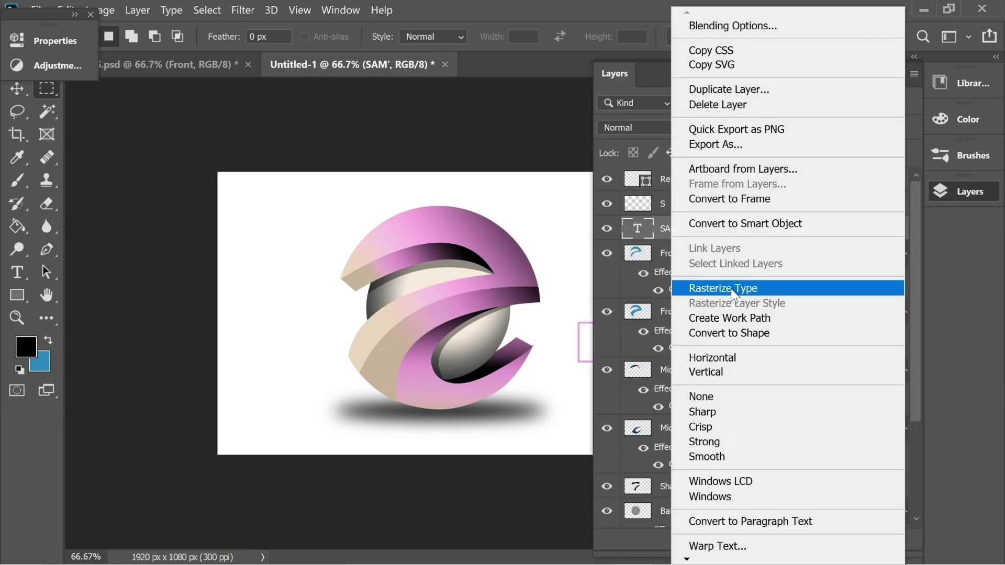
{"action": "left_click", "coordinate": [730, 288]}
- Merge S down into SAM’ and copy Front copy's gradient overlay onto it
{"action": "left_click", "coordinate": [685, 208]}
{"action": "right_click", "coordinate": [687, 209]}
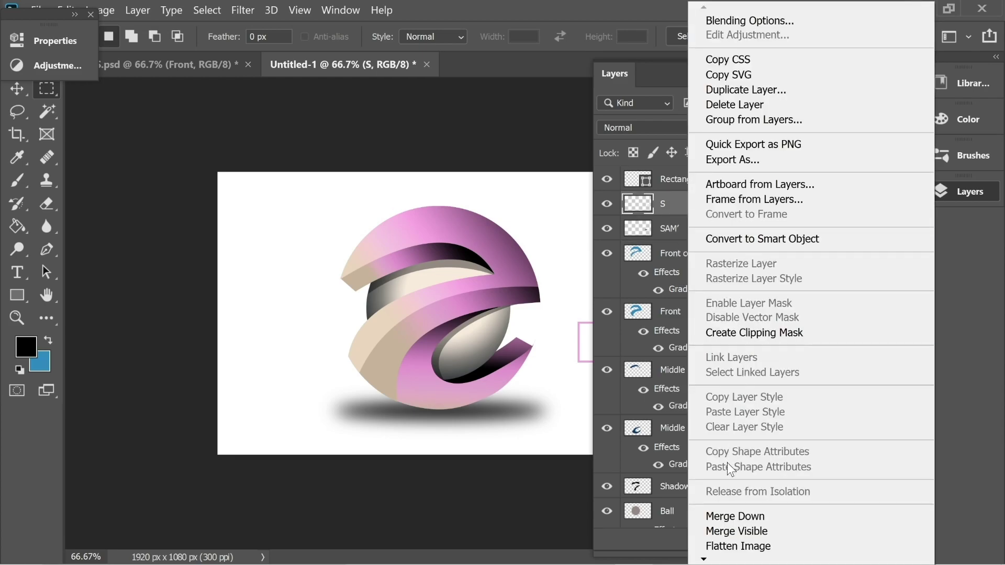
{"action": "left_click", "coordinate": [735, 515]}
{"action": "left_click_drag", "start_coordinate": [725, 61], "coordinate": [291, 52]}
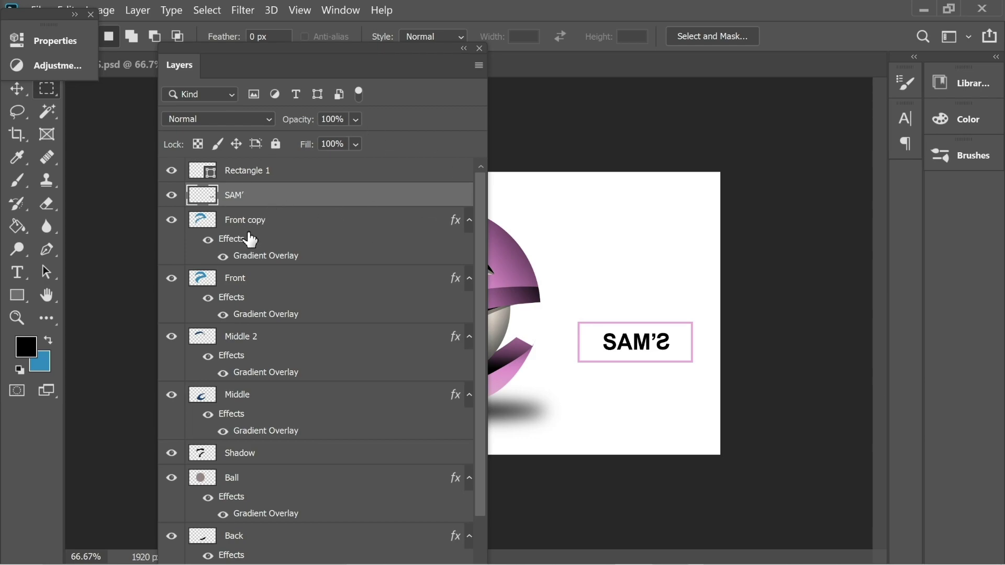
{"action": "left_click_drag", "start_coordinate": [240, 244], "coordinate": [236, 198]}
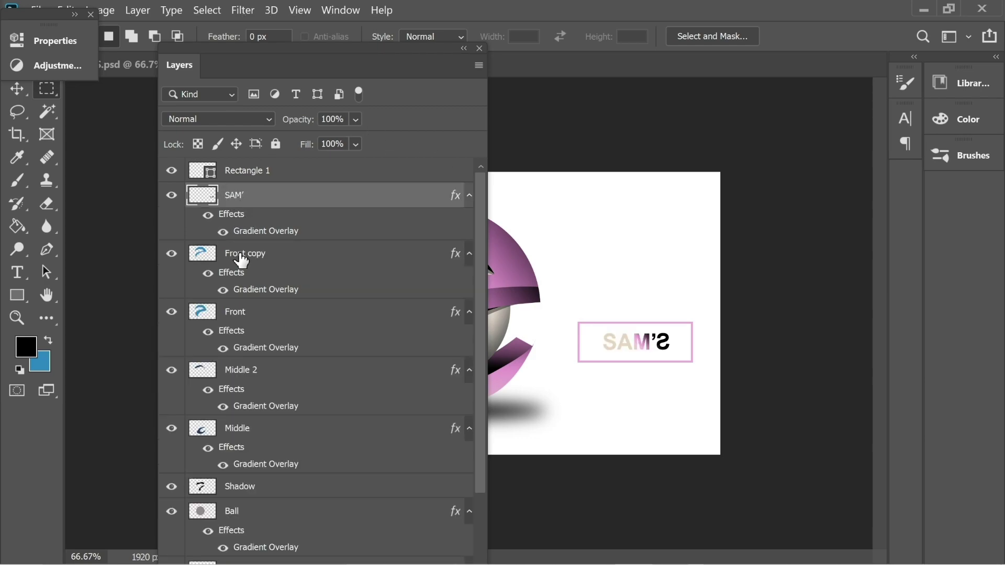